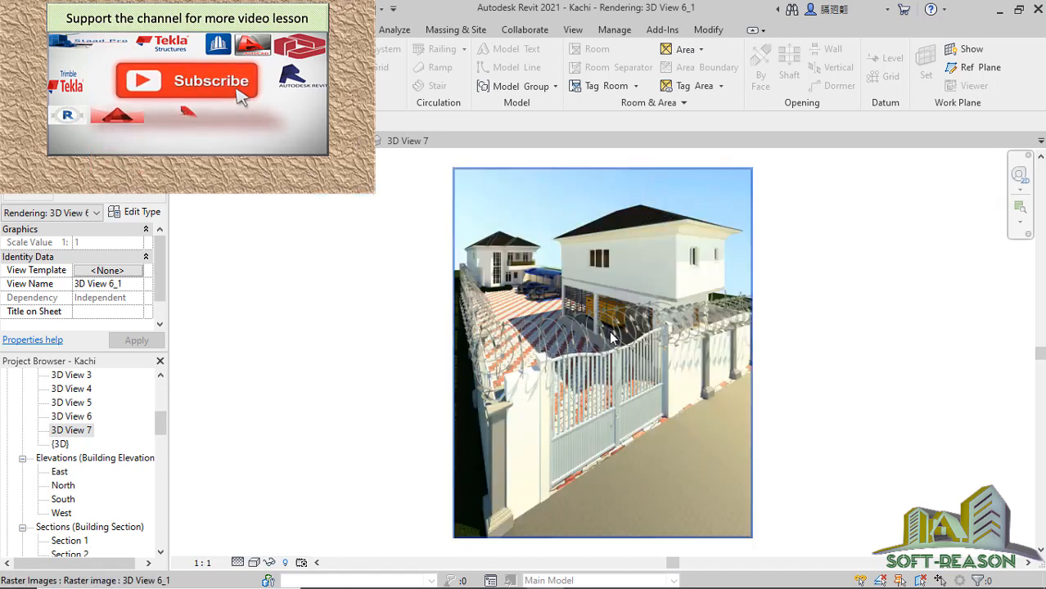
Switch from the saved renderings to the 3D View 7 perspective of the house and generator enclosure
scroll(540, 352, "up", 1)
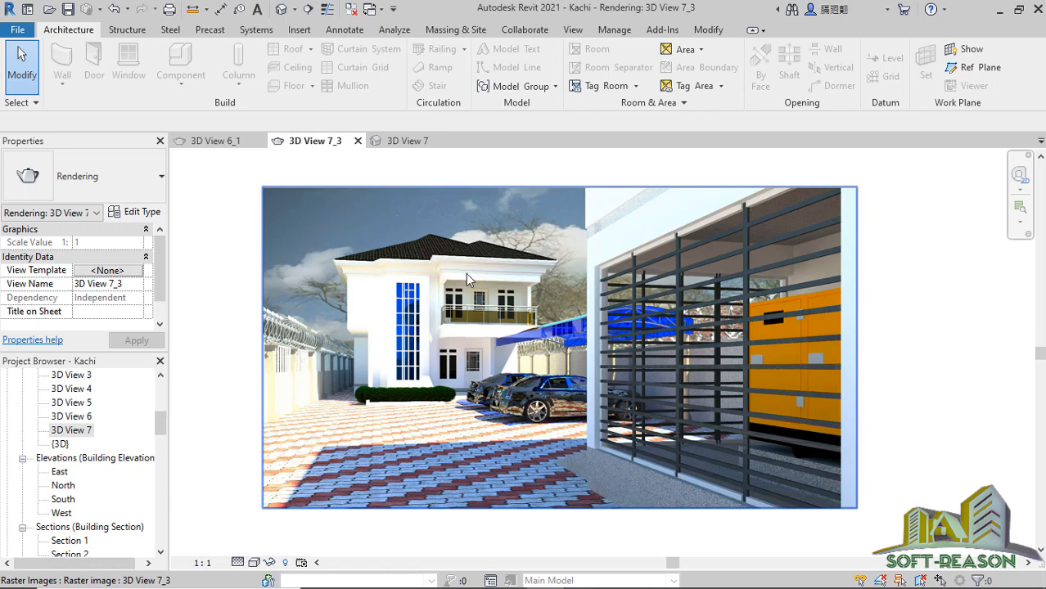
left_click(405, 140)
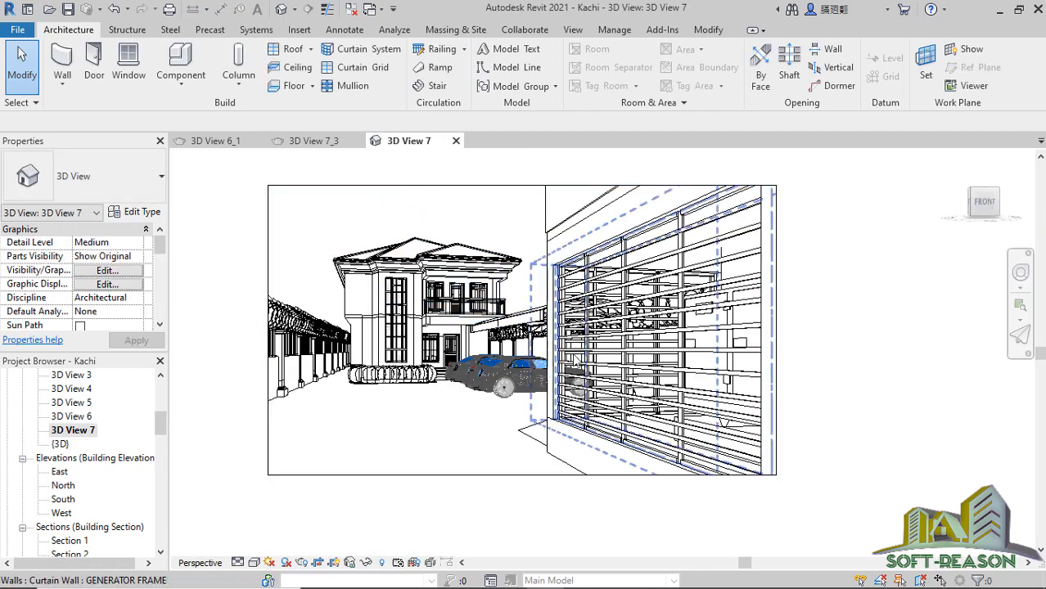
left_click(295, 9)
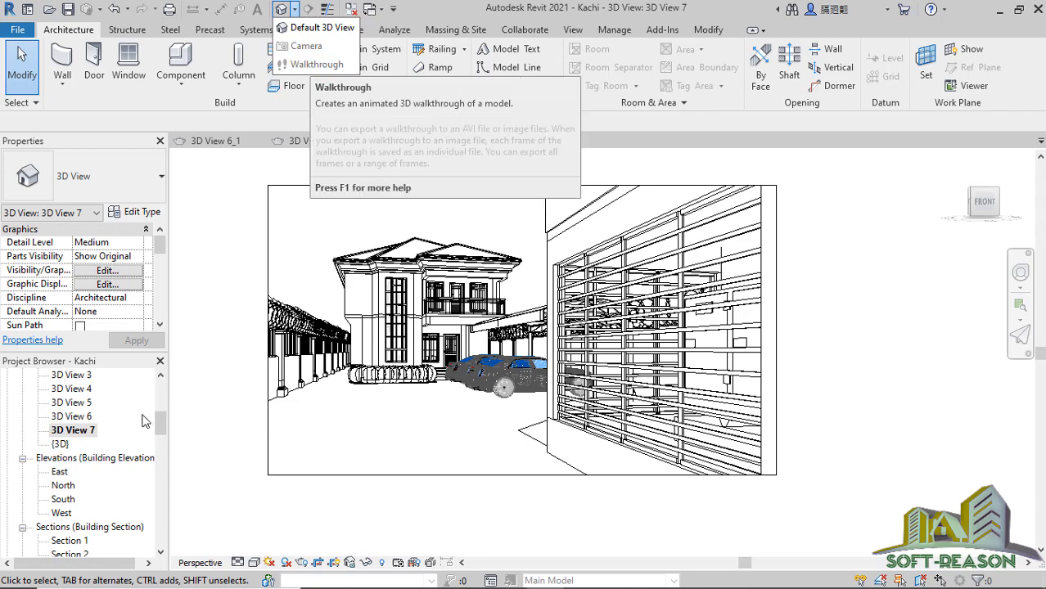
left_click(821, 287)
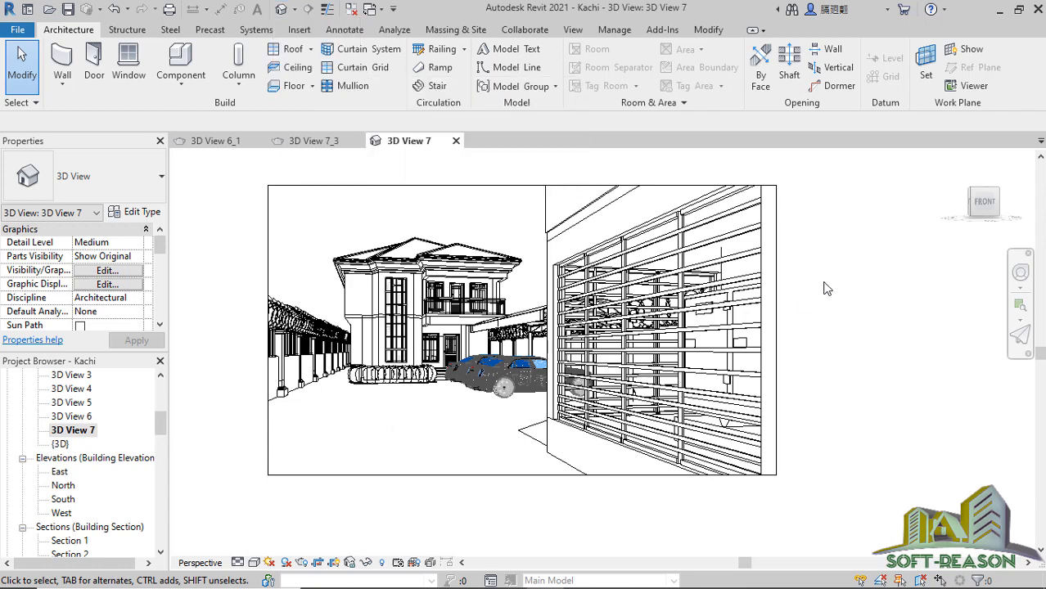
scroll(443, 240, "up", 4)
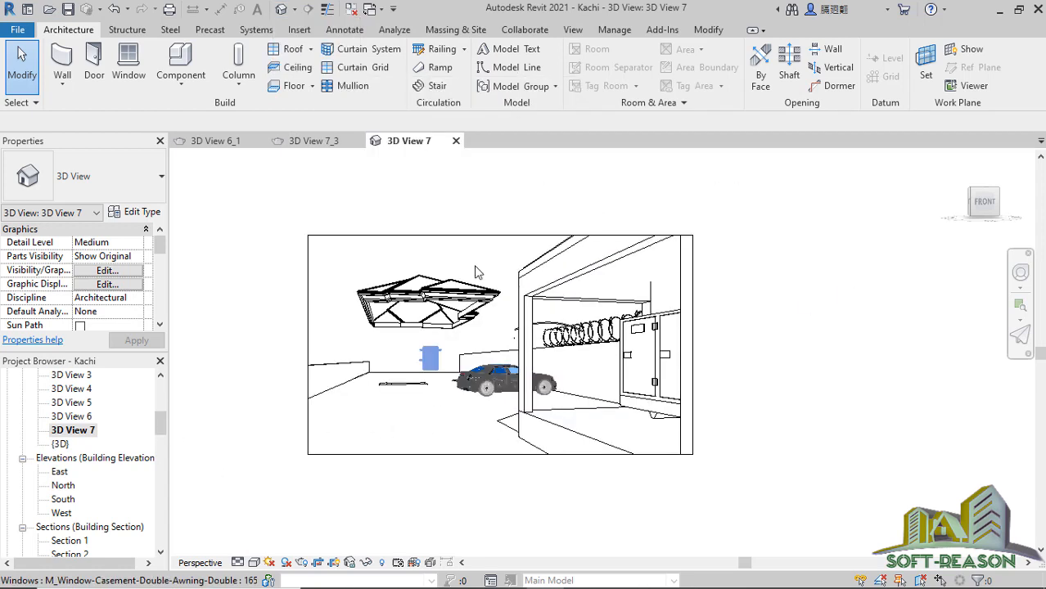
scroll(521, 239, "down", 1)
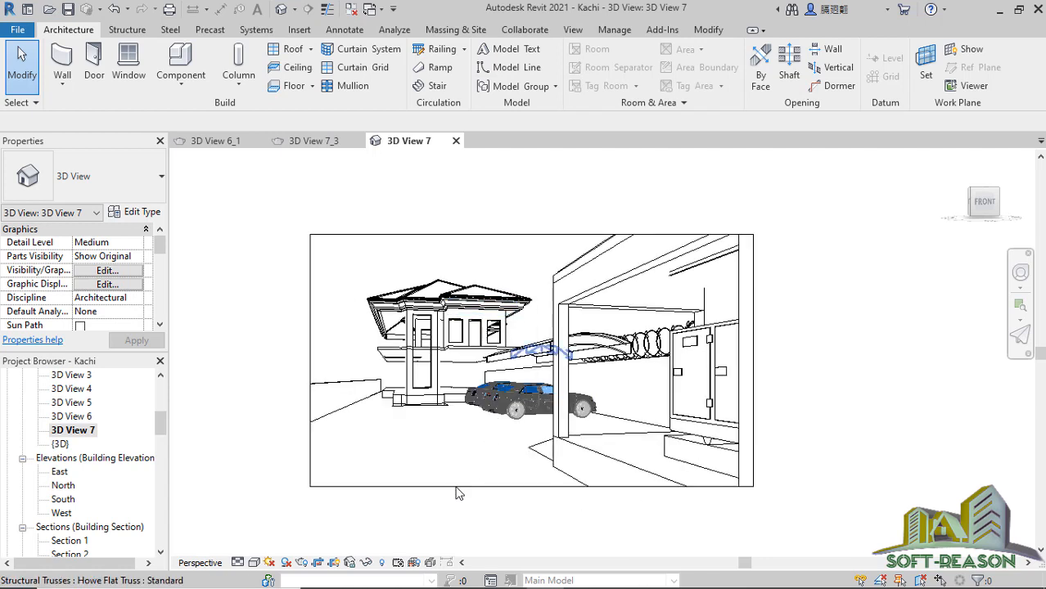
scroll(446, 492, "up", 1)
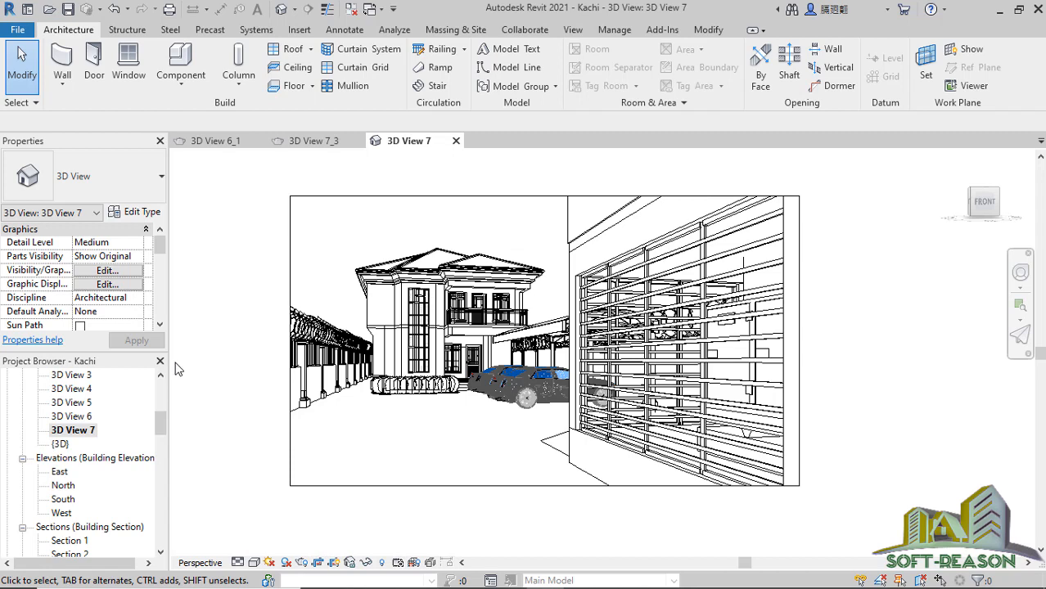
Open the rendering settings for 3D View 7 and enable rendering of a region only
left_click(302, 563)
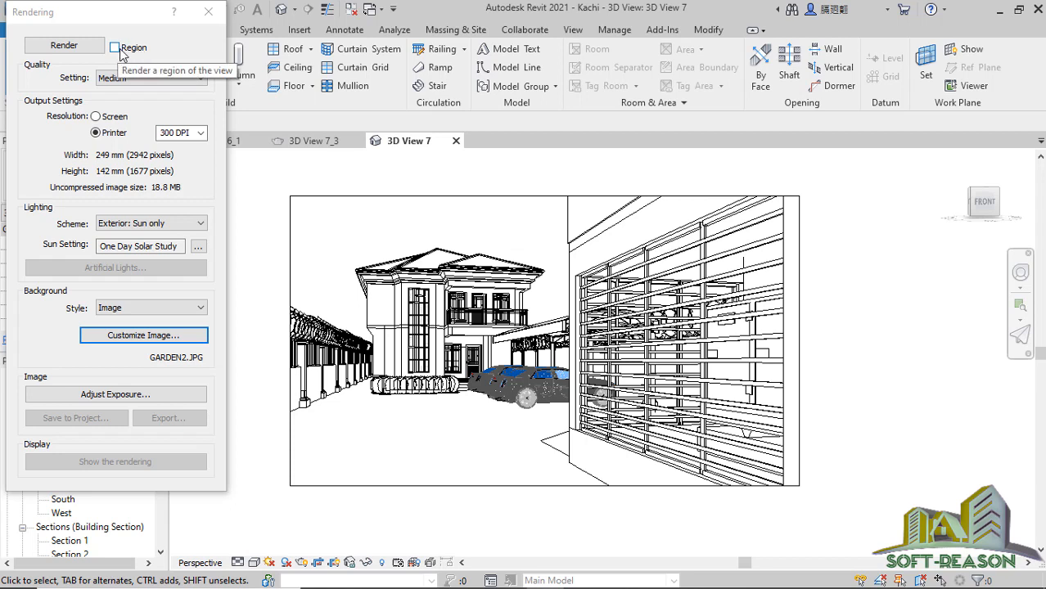
left_click(116, 50)
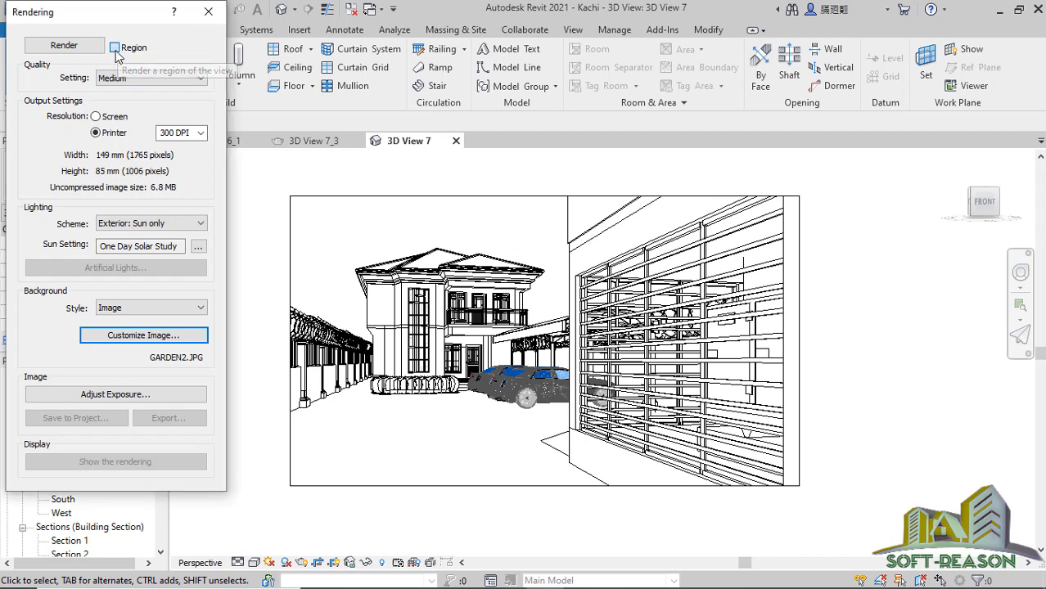
left_click(116, 49)
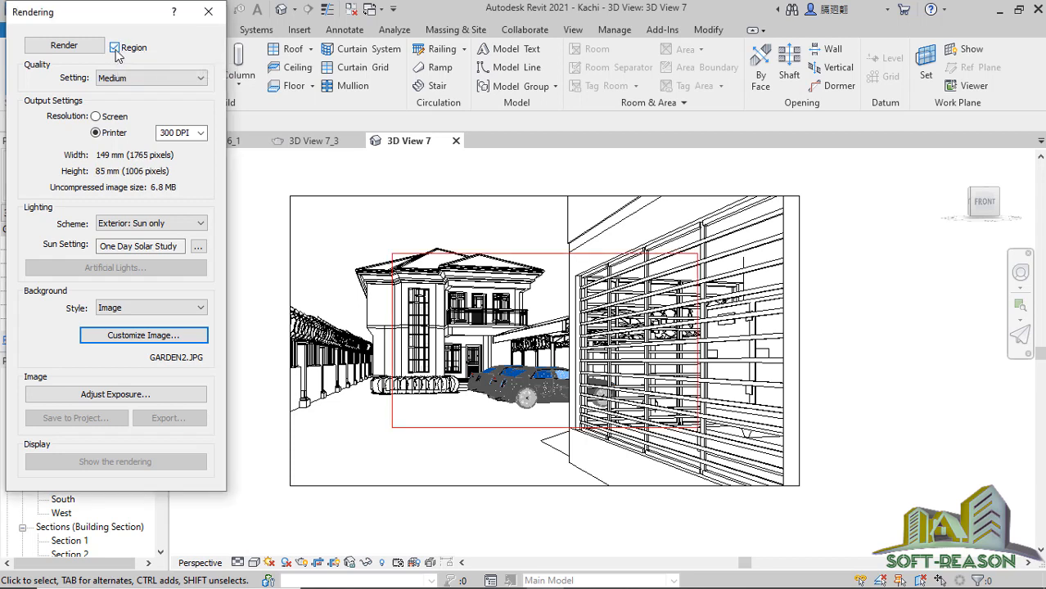
Enlarge the render region on all four sides to nearly fill the view frame, about 242 mm by 136 mm
left_click(534, 257)
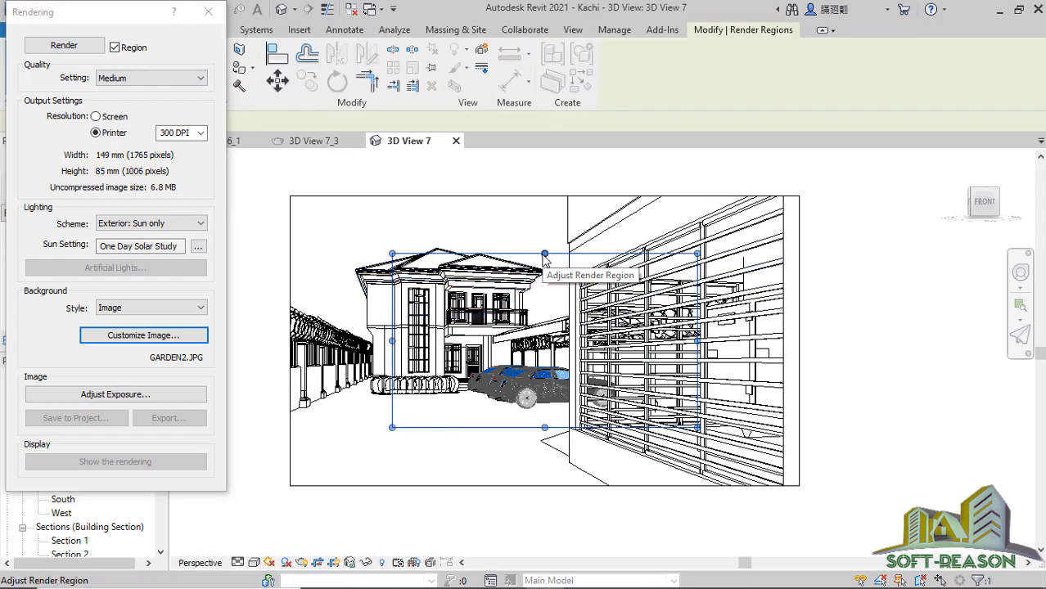
left_click_drag(544, 255, 544, 209)
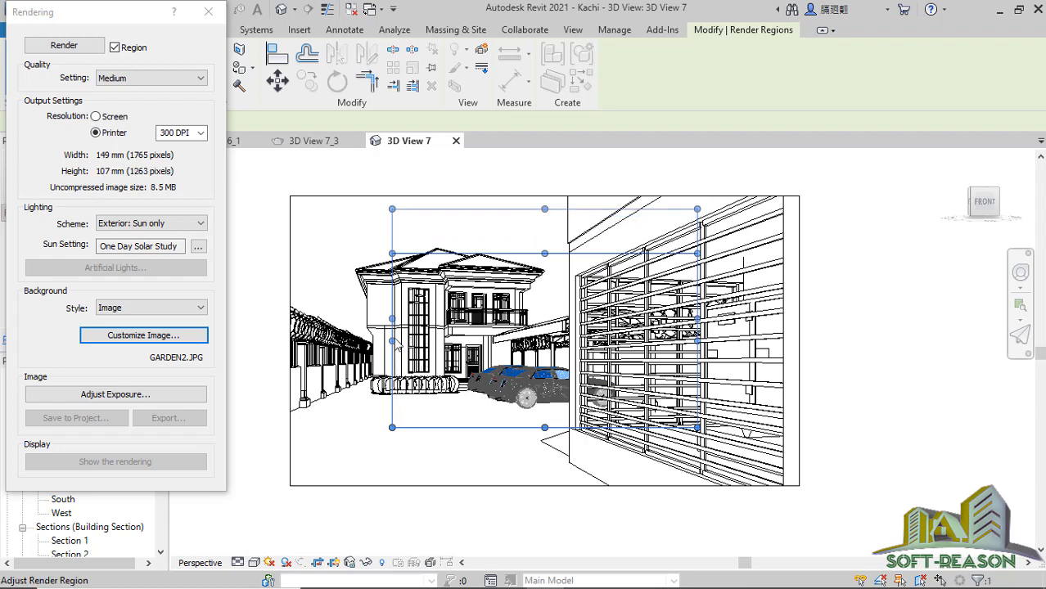
left_click_drag(392, 319, 301, 316)
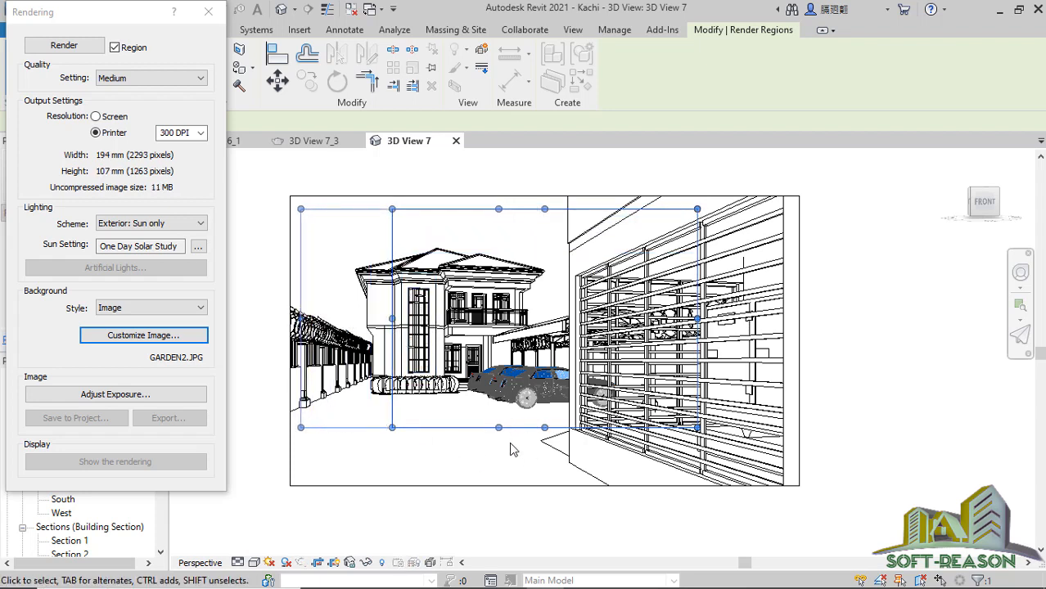
left_click_drag(498, 427, 491, 475)
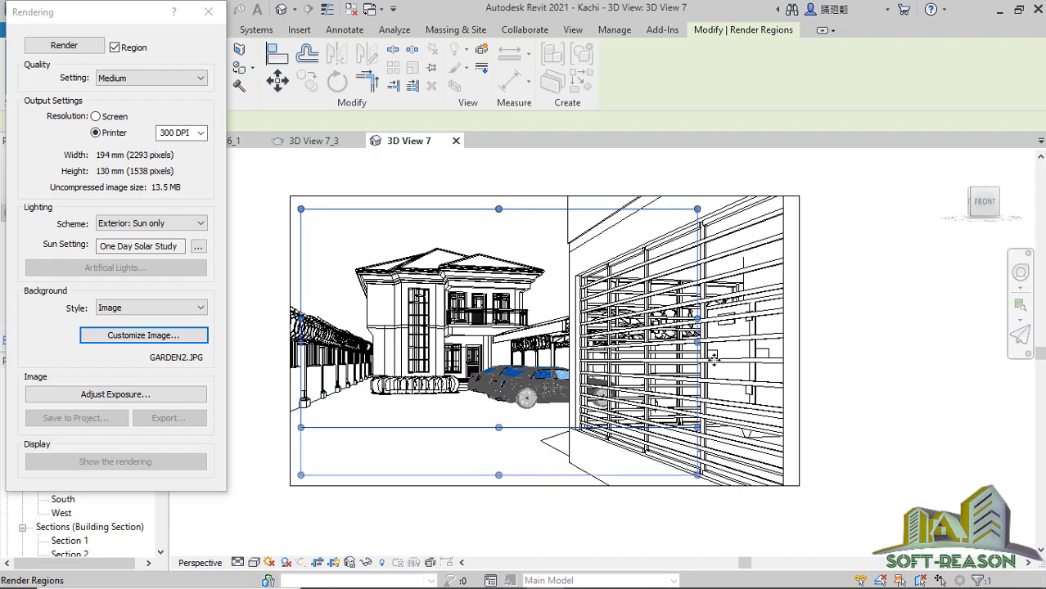
left_click_drag(700, 348, 788, 360)
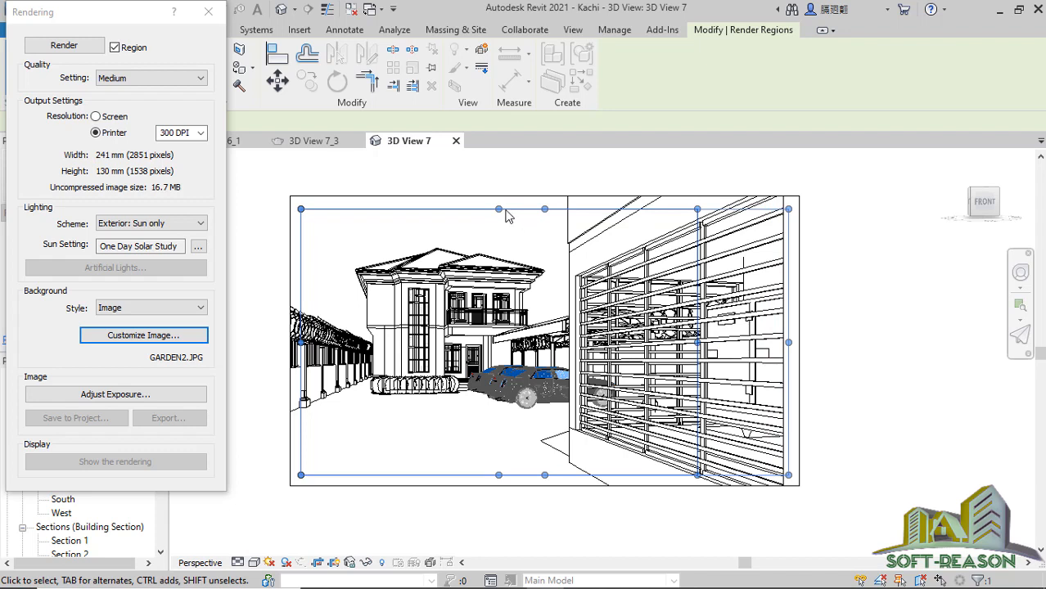
left_click_drag(504, 210, 541, 201)
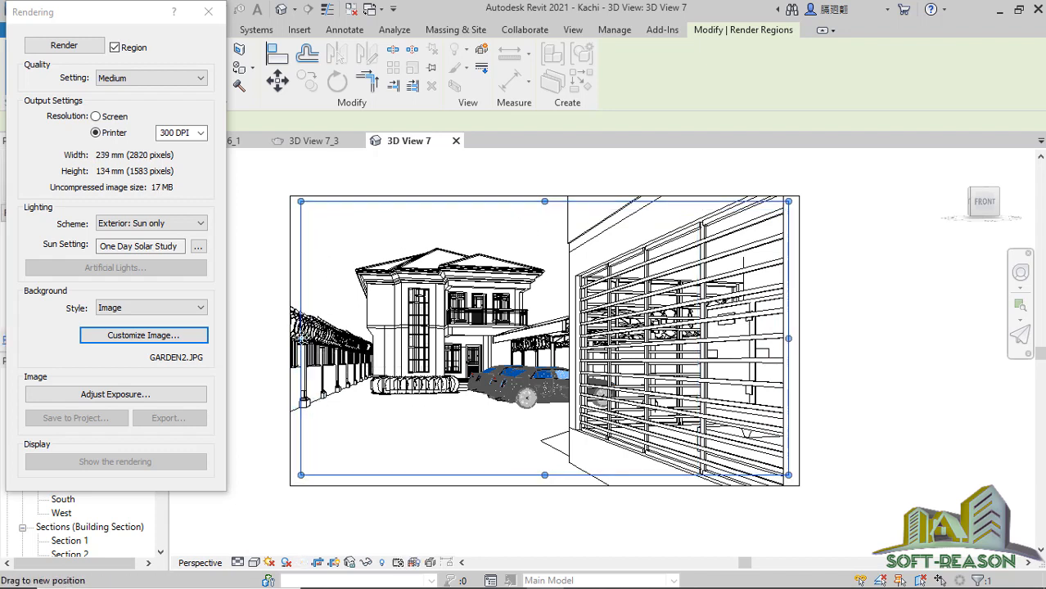
left_click_drag(301, 335, 295, 337)
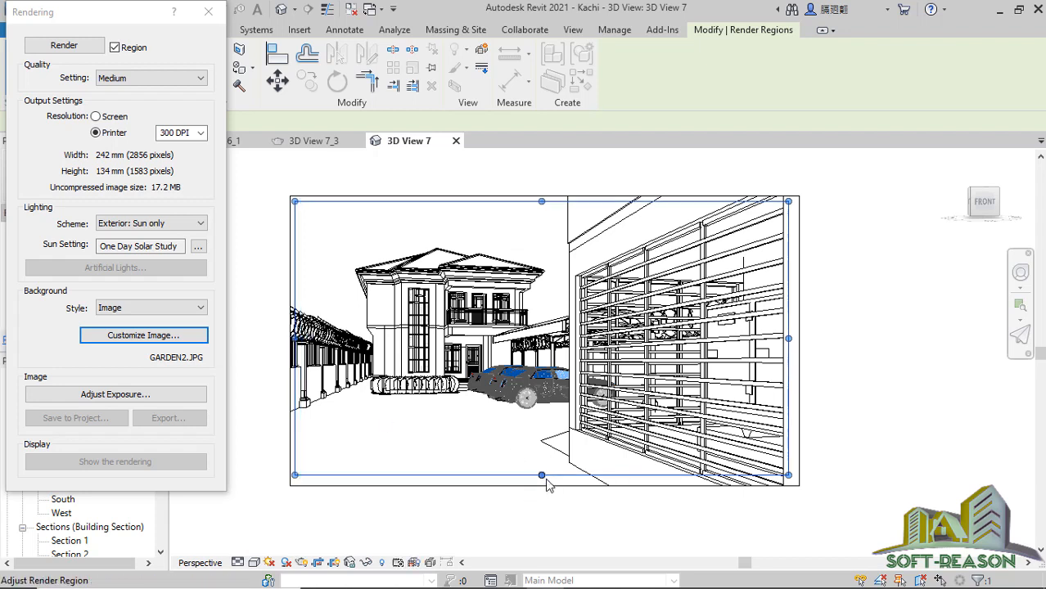
left_click_drag(545, 479, 543, 481)
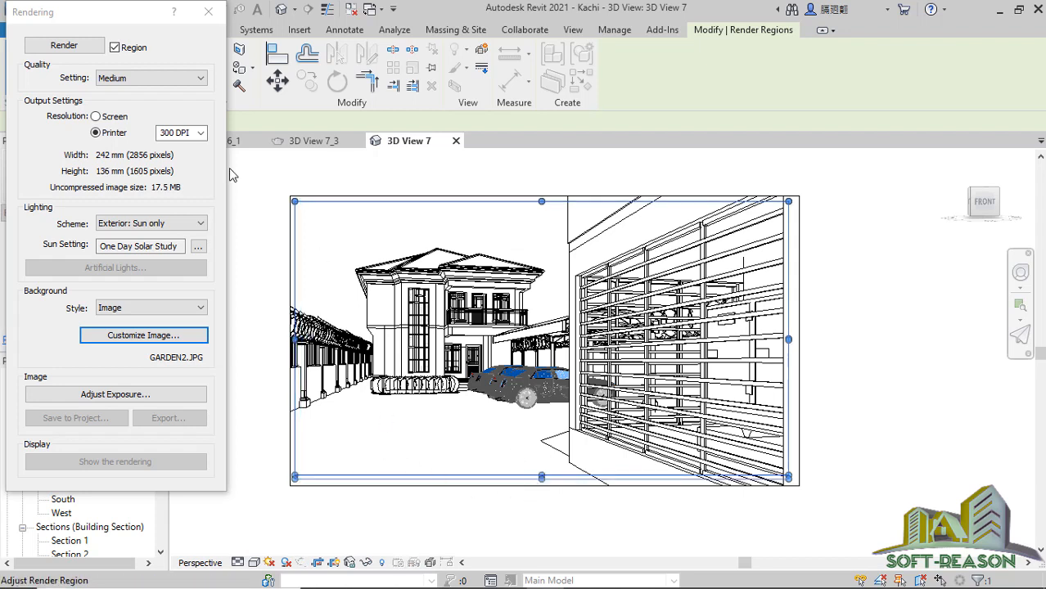
Set the render quality to Medium and the printer output resolution to 300 DPI
left_click(117, 82)
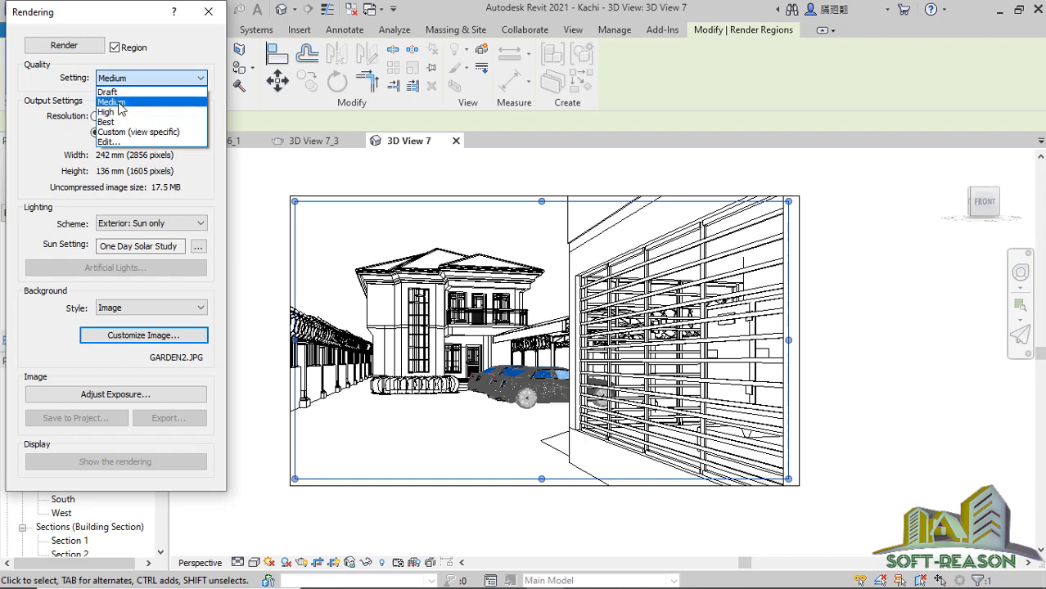
left_click(118, 101)
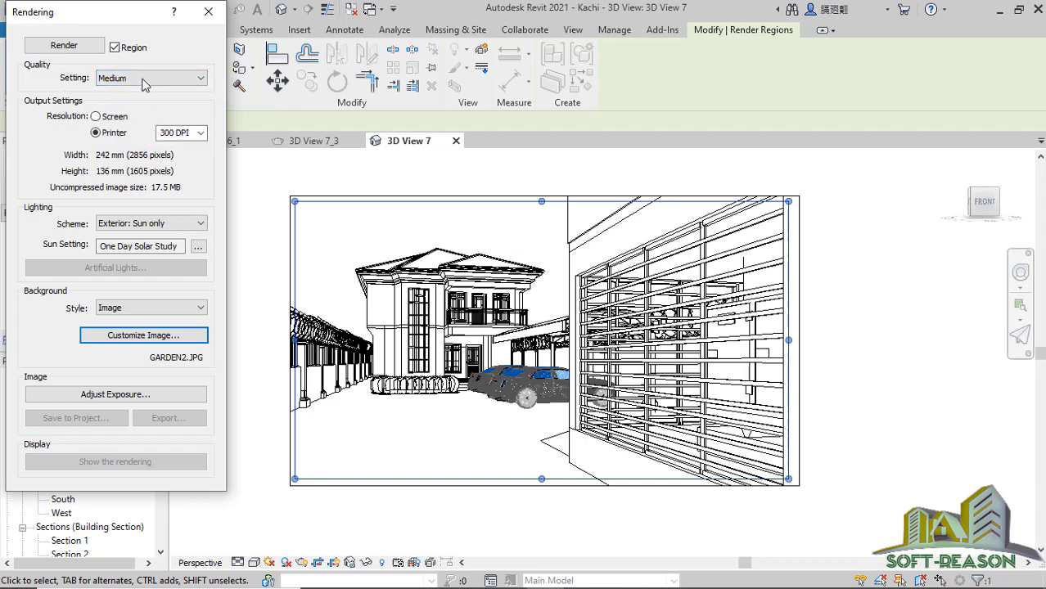
left_click(141, 78)
left_click(122, 103)
left_click(184, 132)
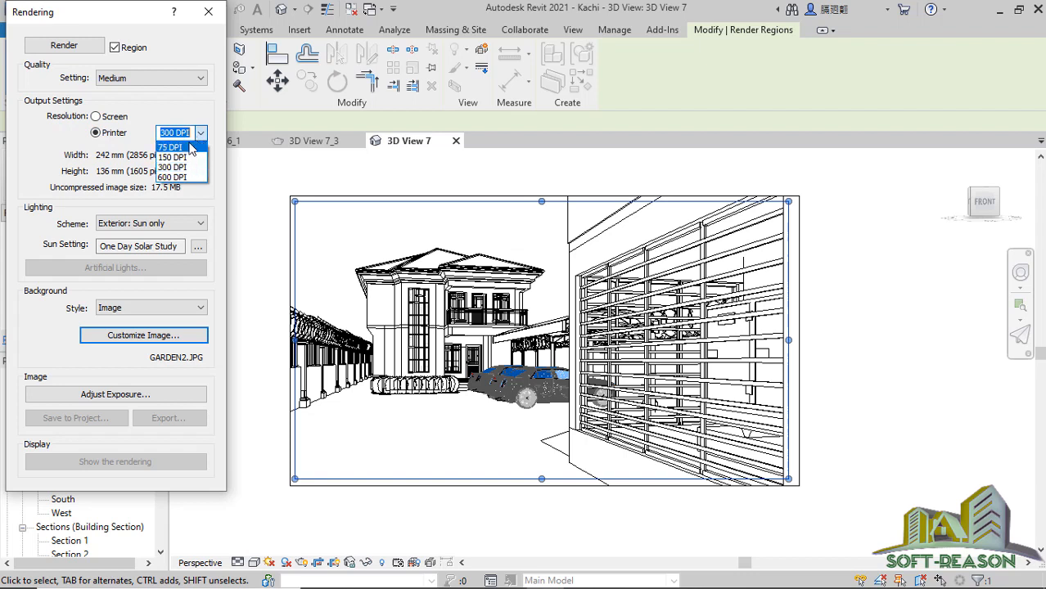
left_click(165, 169)
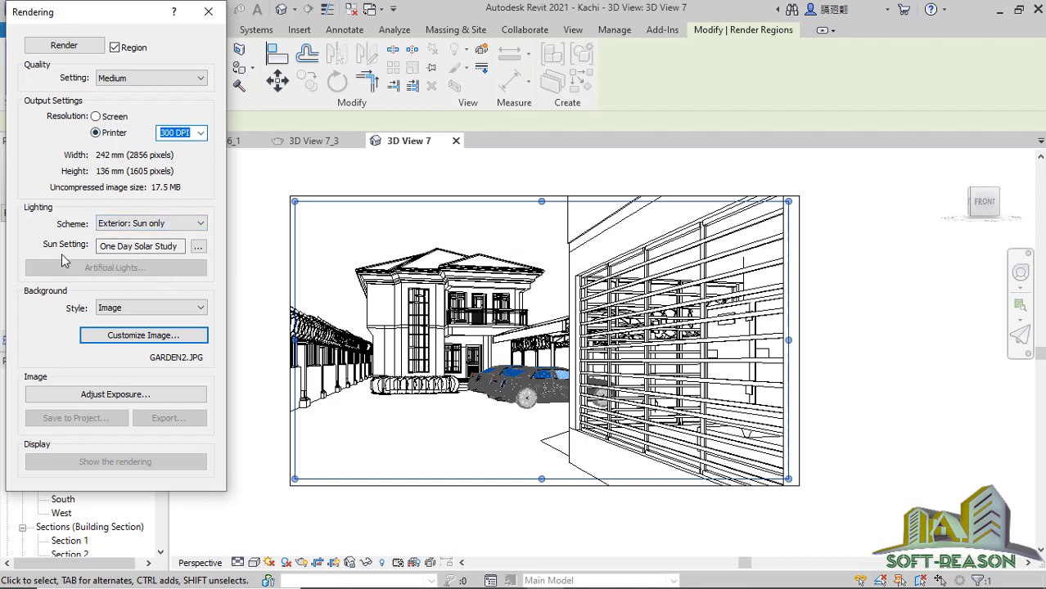
Choose the One Day Solar Study preset as the sun setting for the rendering and accept it
left_click(198, 246)
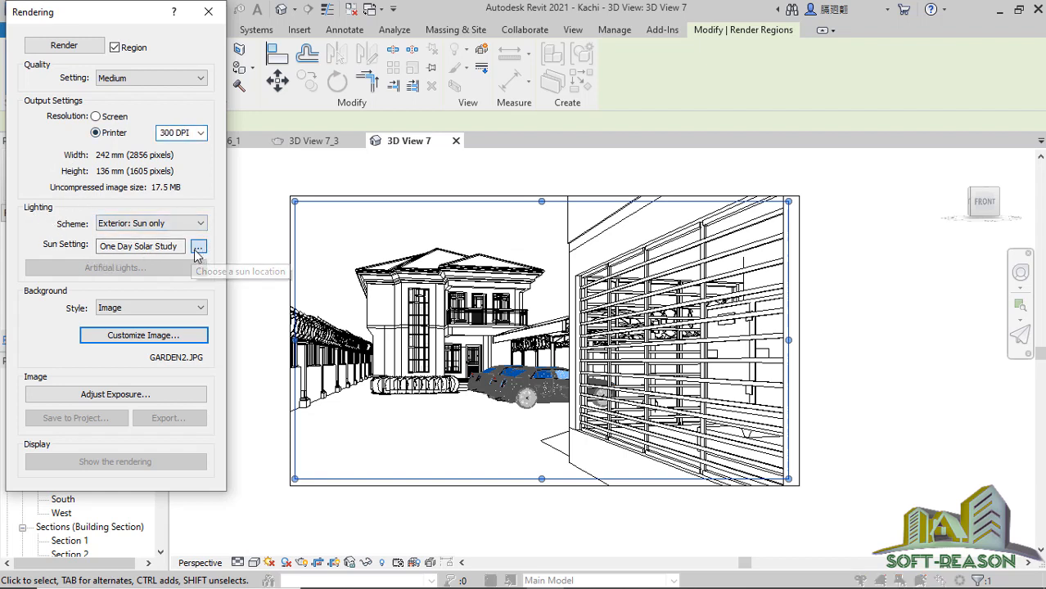
left_click_drag(779, 166, 503, 146)
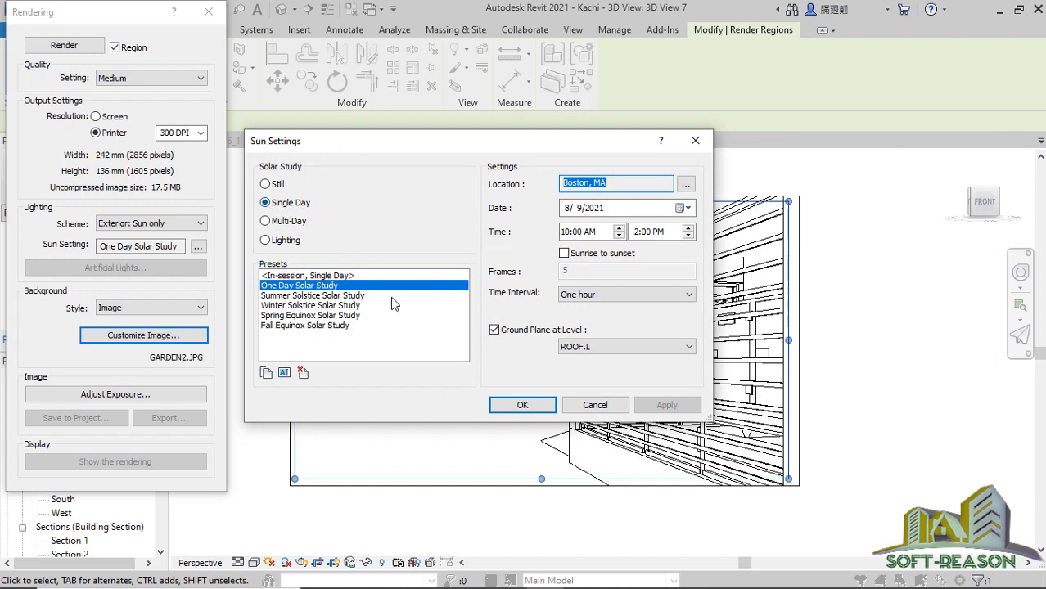
left_click(275, 288)
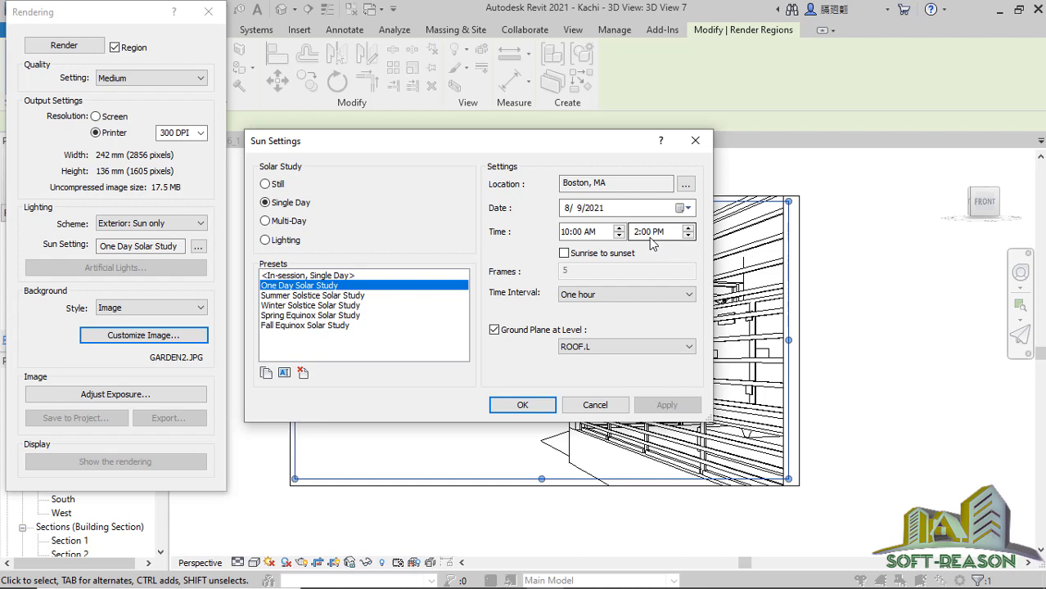
left_click(568, 232)
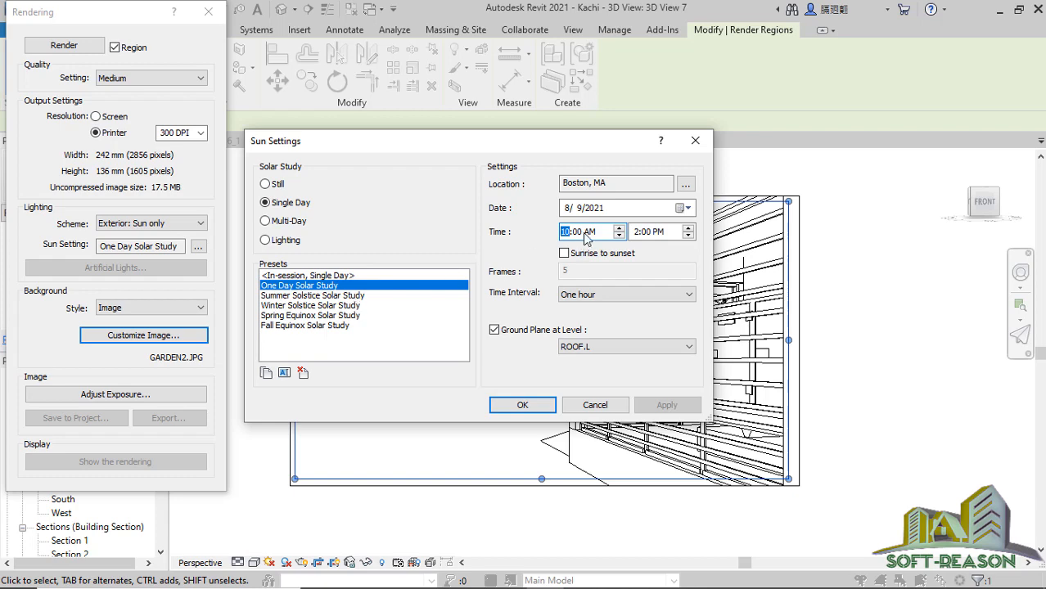
left_click(538, 407)
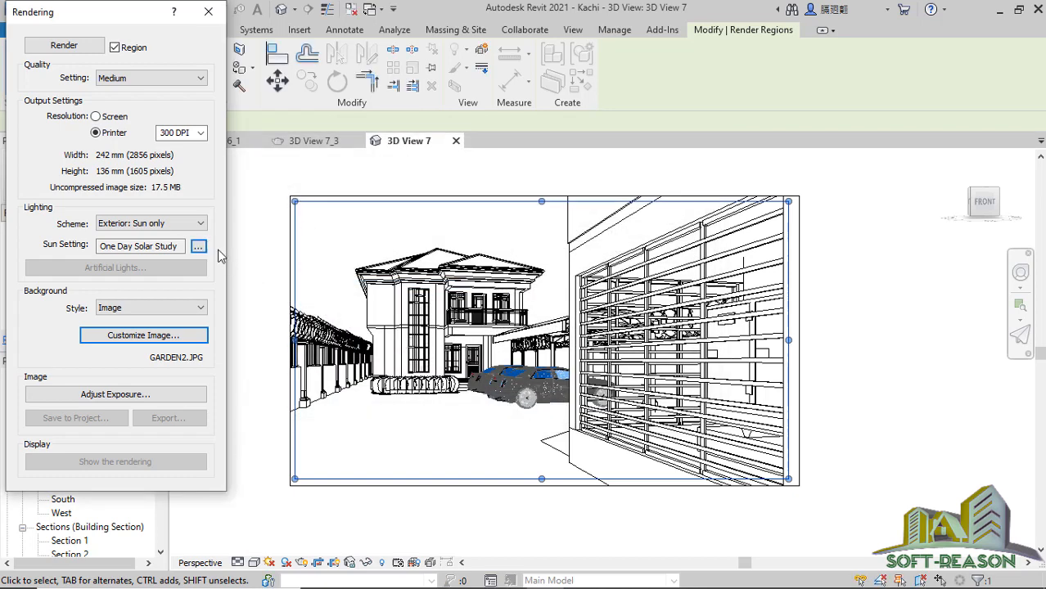
Set the sun settings' ground plane level to ROOF.L and accept the settings
left_click(198, 246)
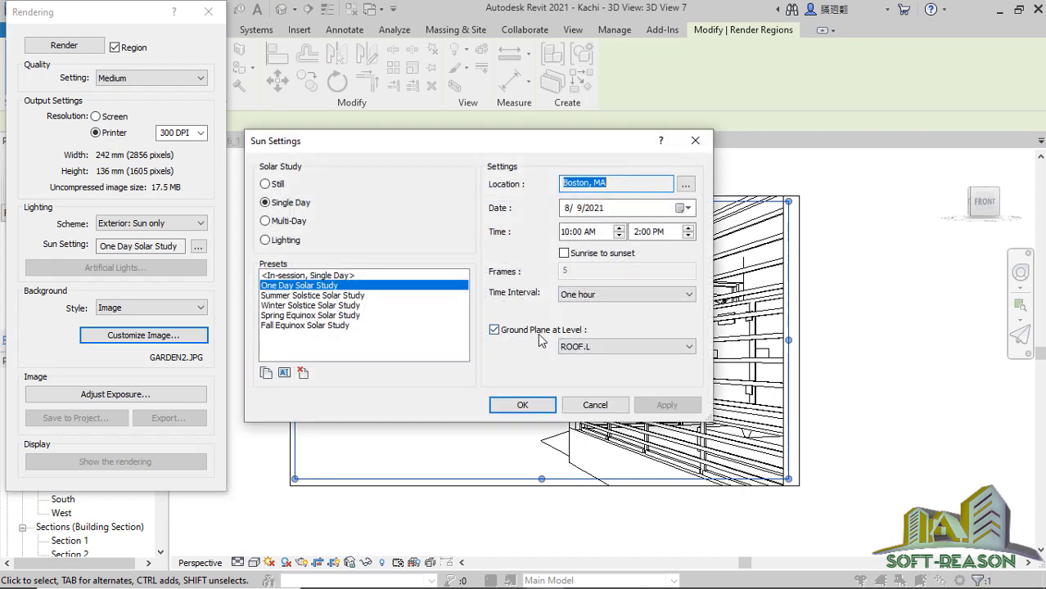
left_click(616, 348)
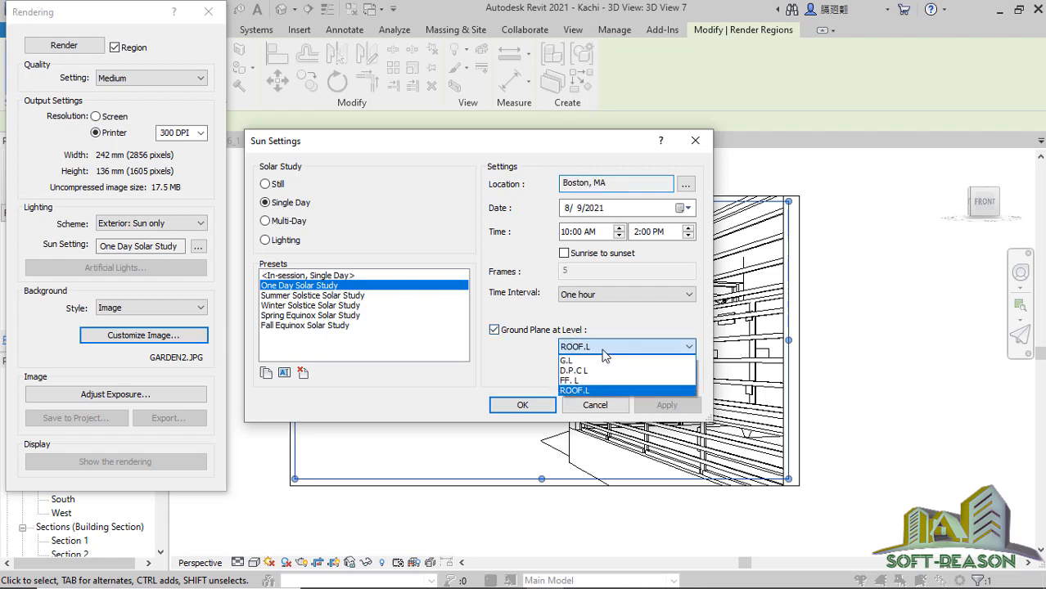
left_click(584, 390)
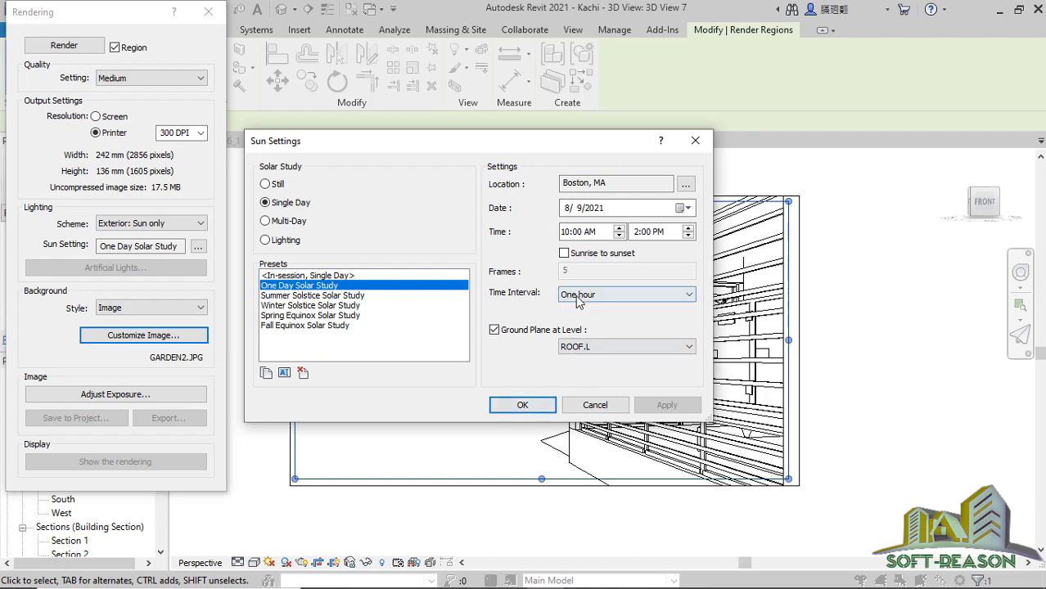
left_click(501, 404)
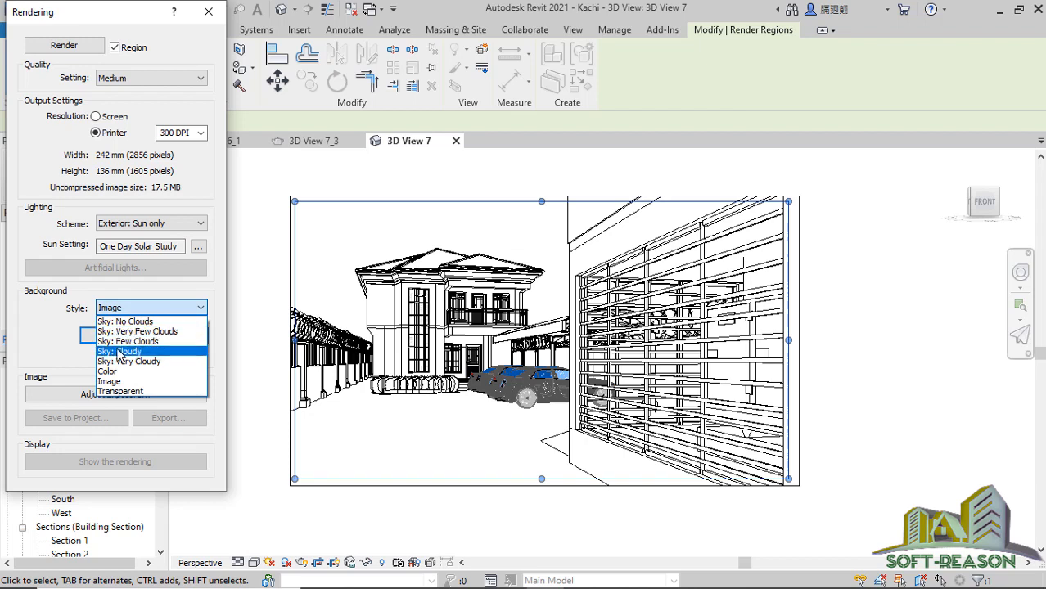
Try the Color background style for the rendering, and set the style back to Image
left_click(152, 310)
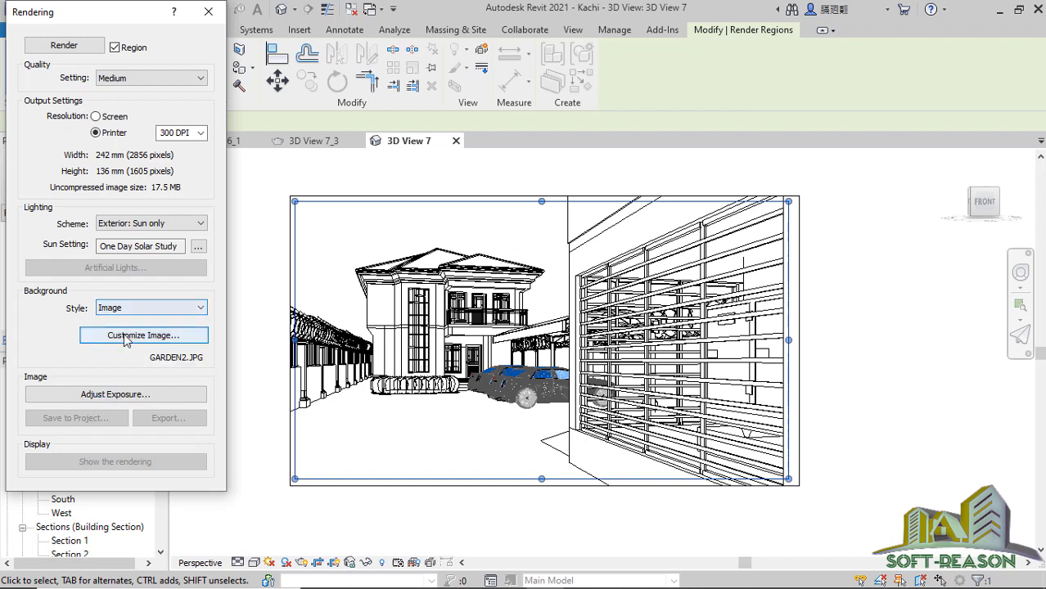
left_click(156, 308)
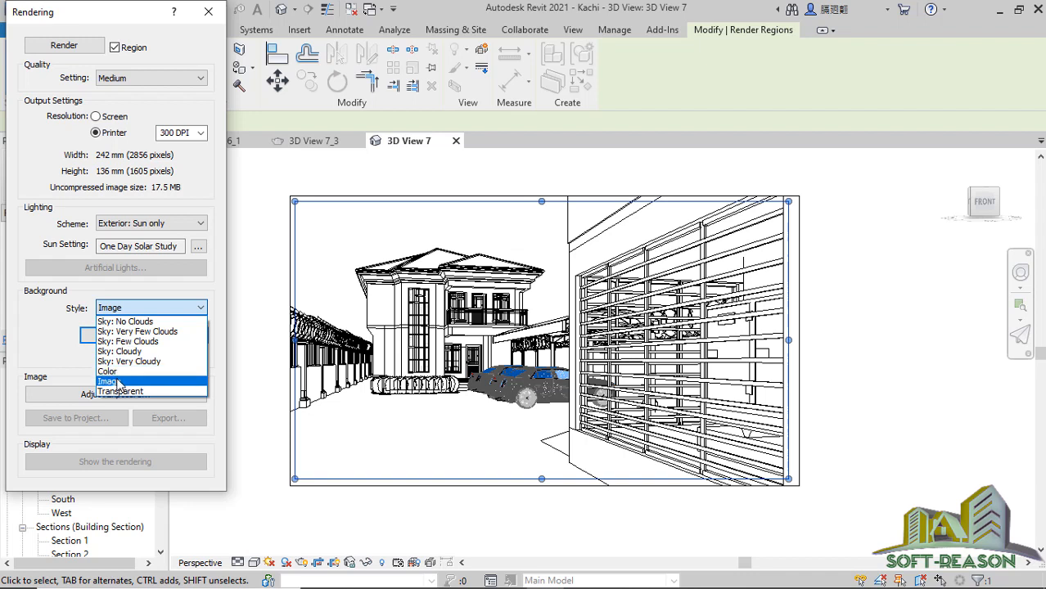
left_click(108, 372)
left_click(149, 310)
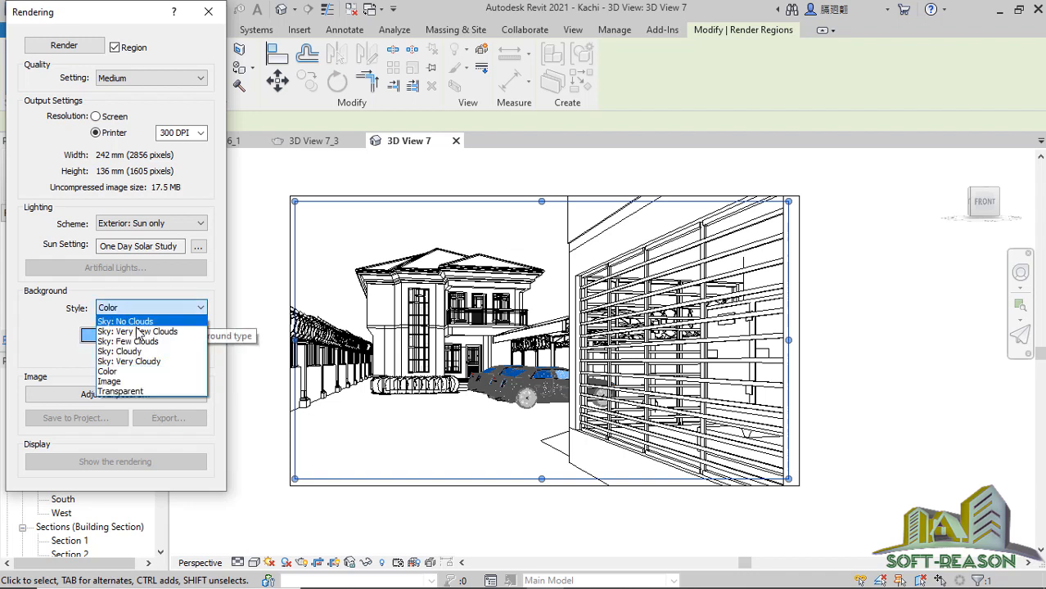
left_click(119, 382)
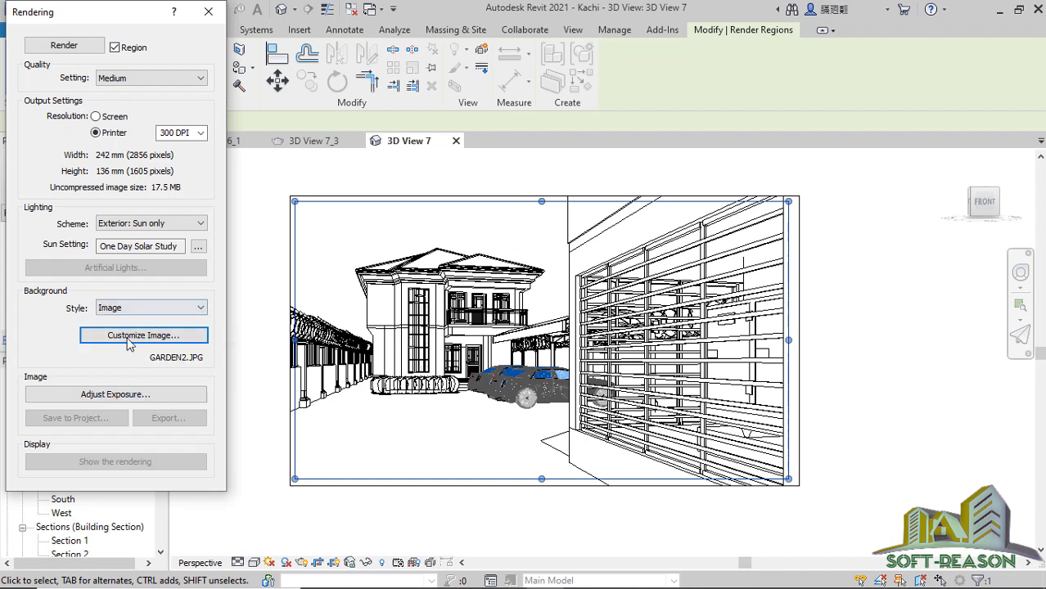
Load GARDEN2 from the Background Images folder as the rendering's background image and accept it with Stretch scaling
left_click(144, 335)
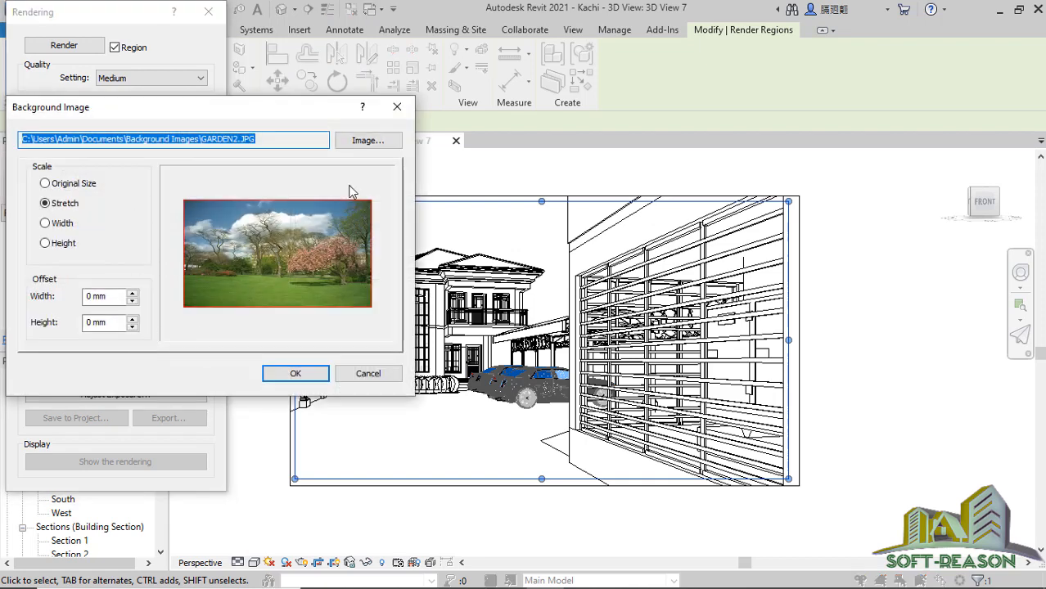
left_click(368, 145)
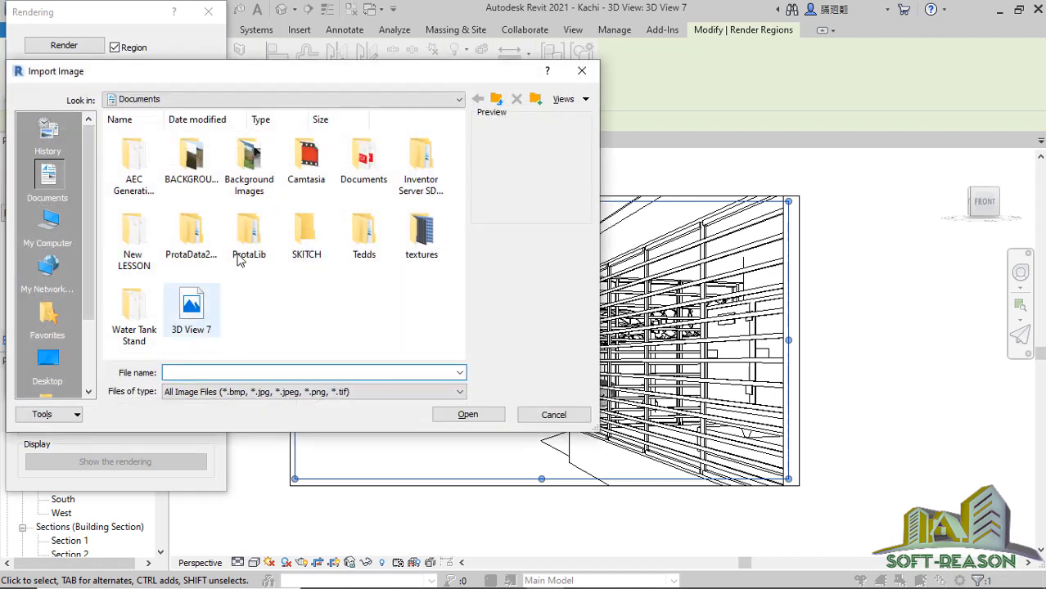
left_click(253, 166)
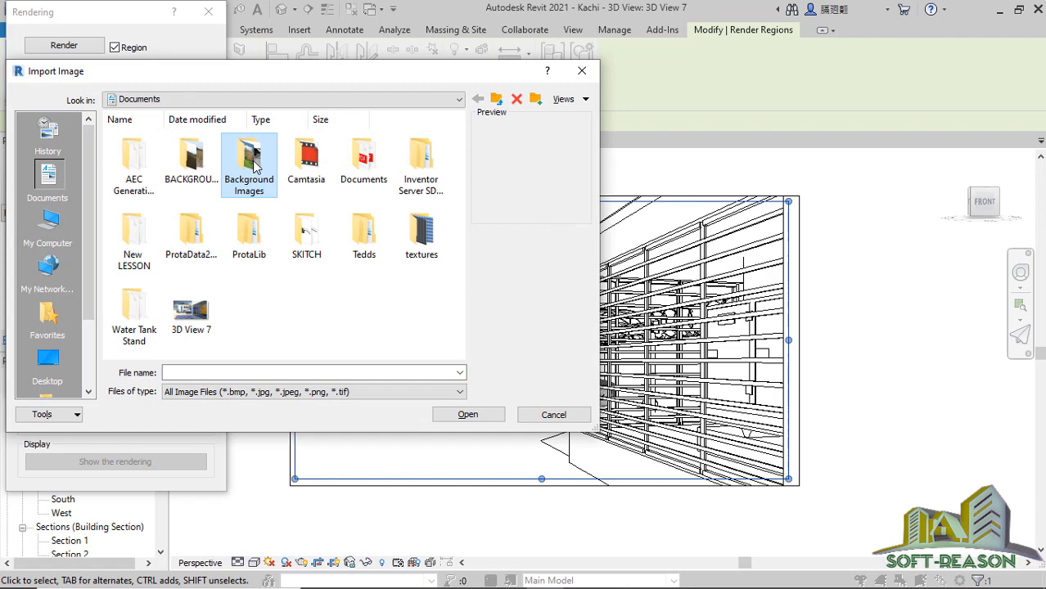
double_click(254, 166)
scroll(408, 286, "down", 3)
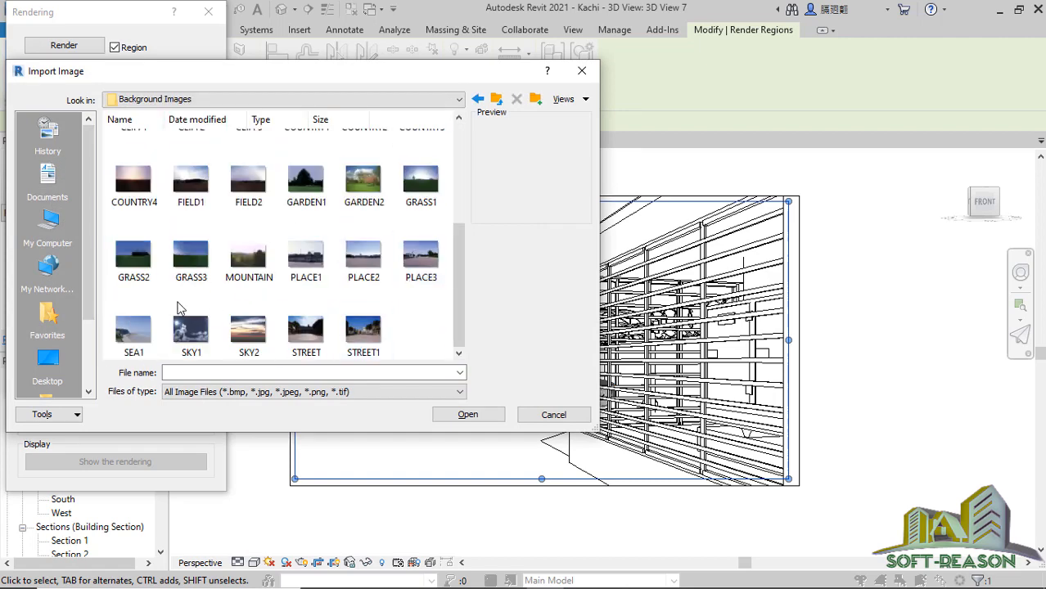
scroll(351, 192, "up", 3)
scroll(368, 299, "down", 2)
left_click(360, 291)
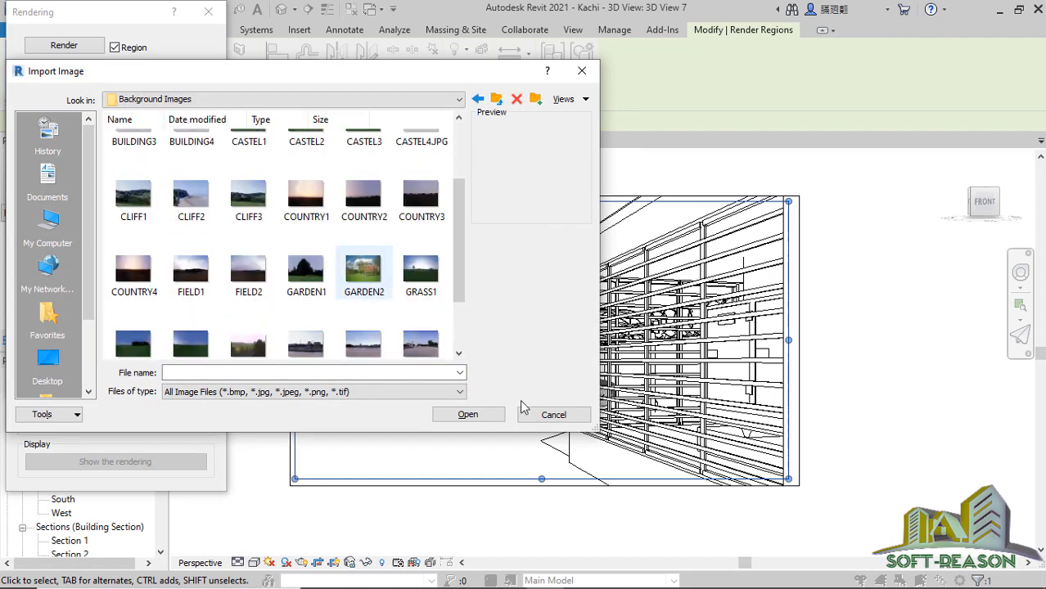
left_click(470, 415)
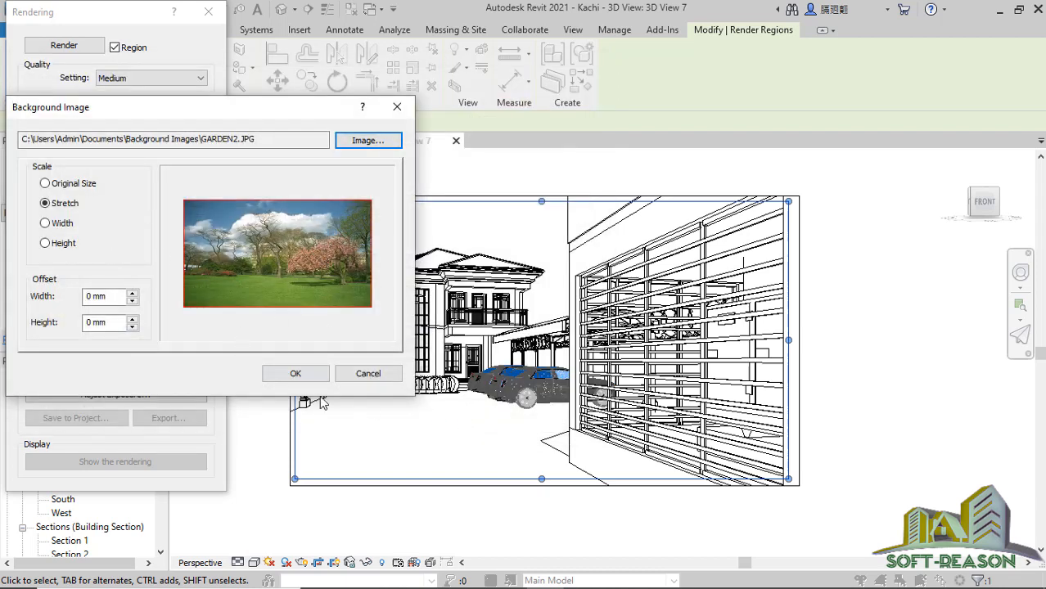
left_click(295, 373)
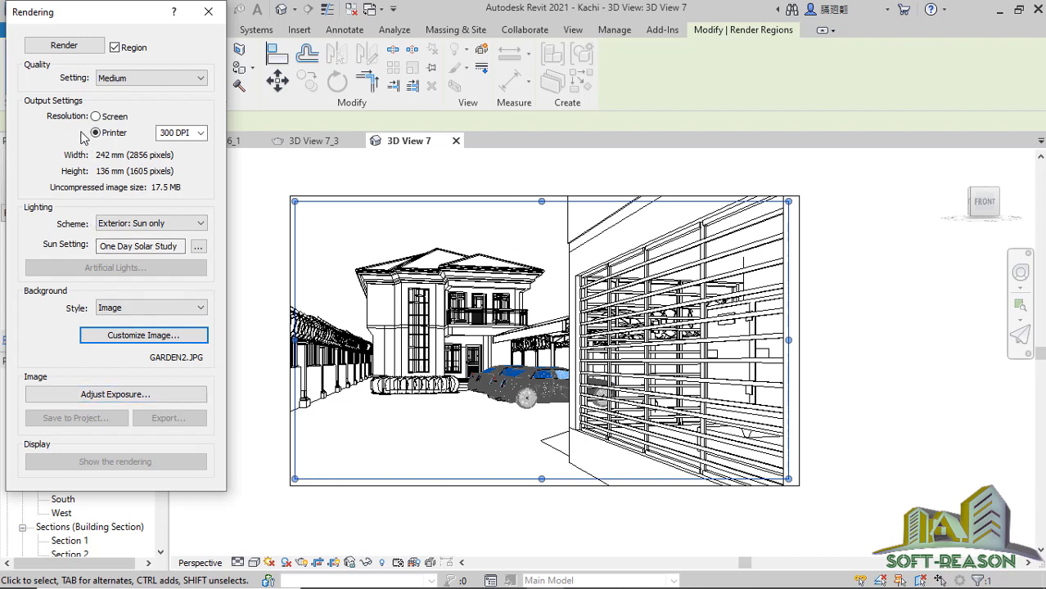
Render the selected region of 3D View 7 and open the exposure controls for the rendered image
left_click(64, 46)
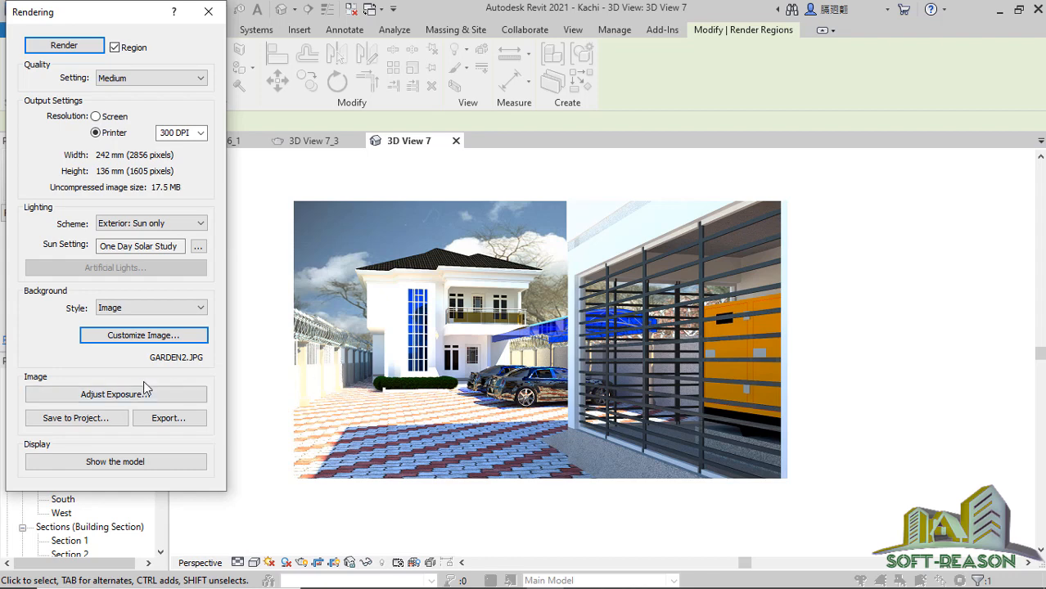
scroll(478, 301, "up", 1)
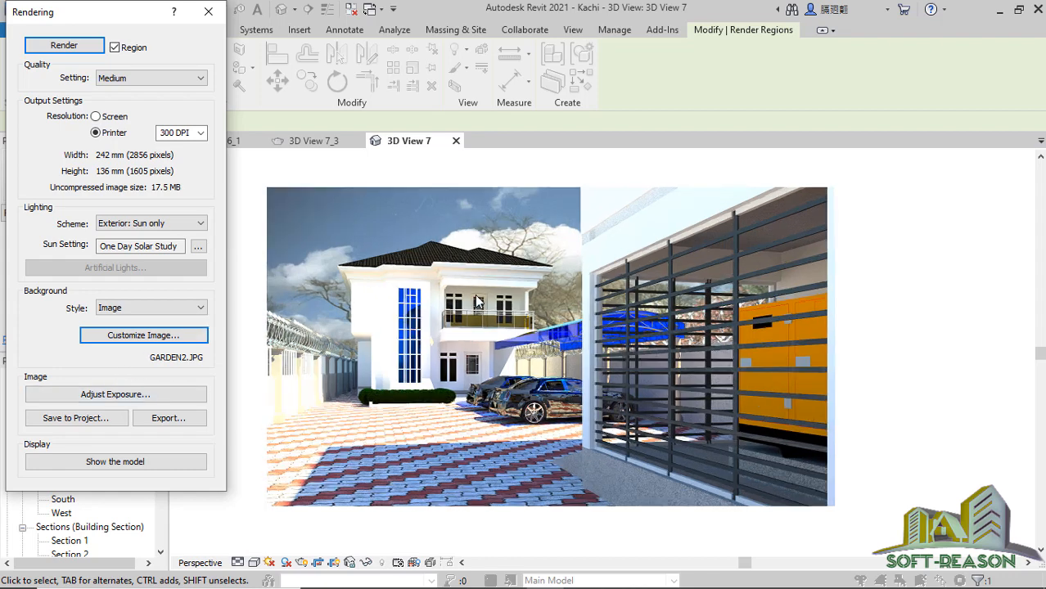
scroll(505, 343, "down", 1)
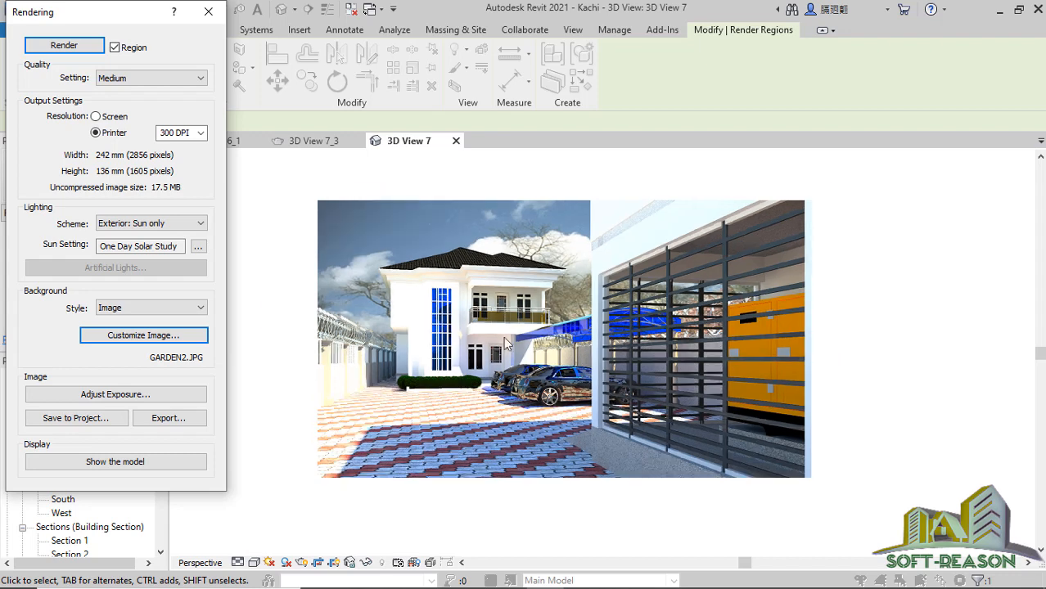
scroll(461, 382, "up", 1)
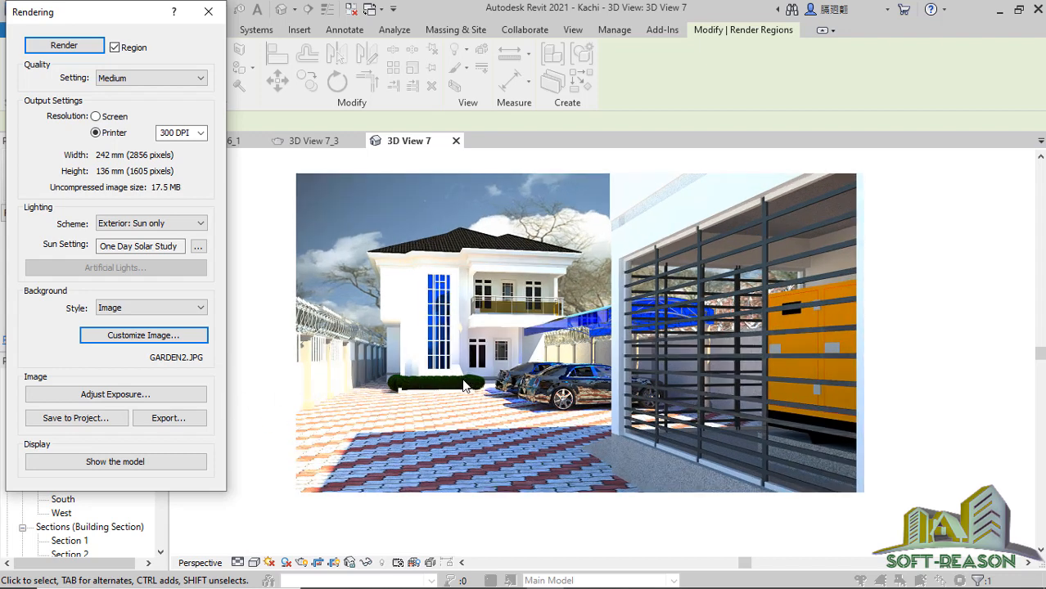
left_click(102, 396)
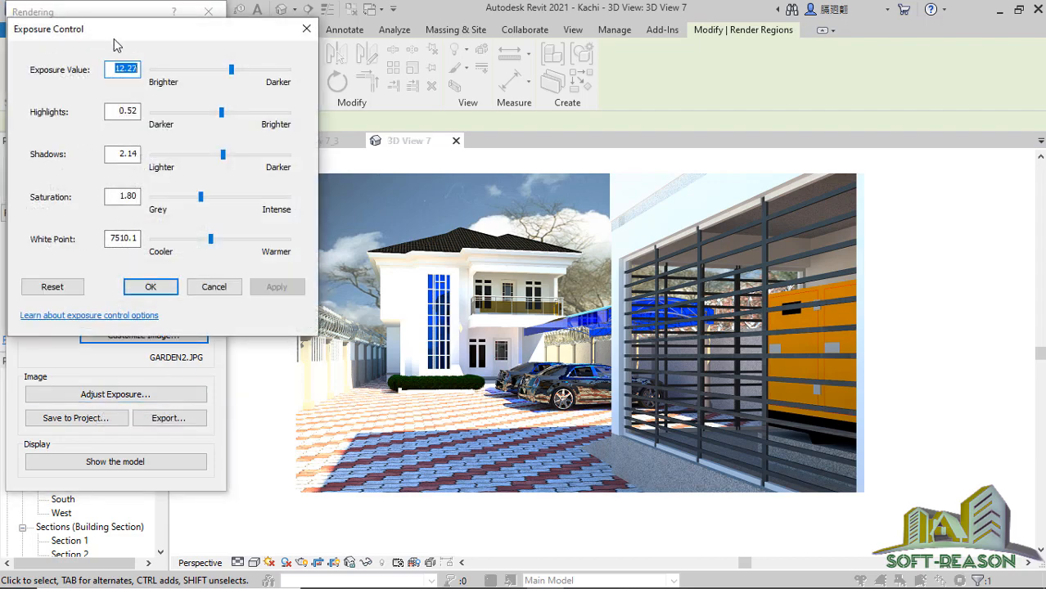
mouse_move(158, 36)
left_mouse_down()
mouse_move(221, 44)
mouse_move(135, 33)
mouse_move(165, 33)
left_mouse_up()
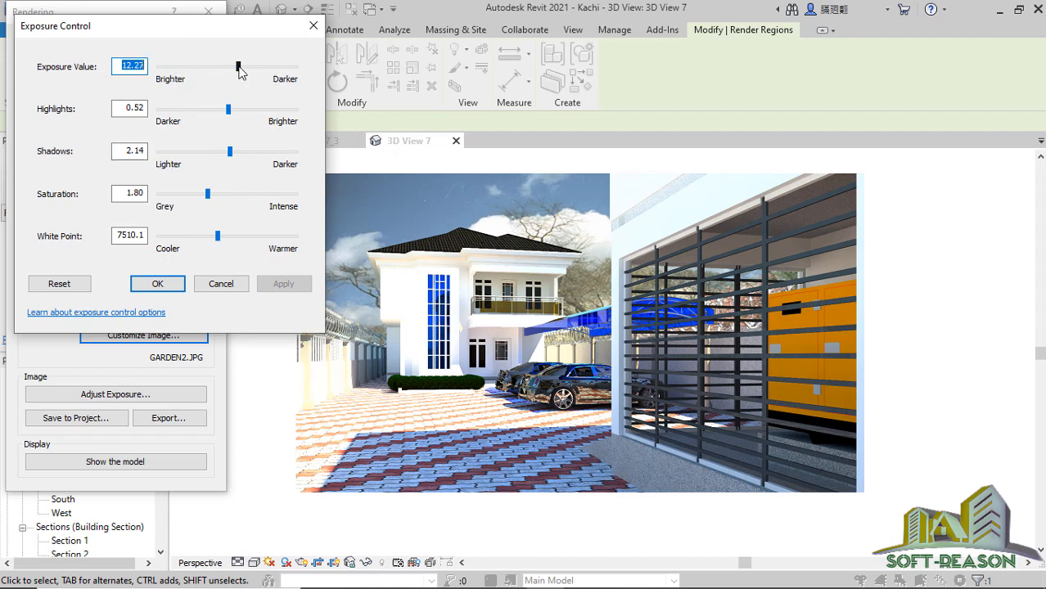
Try an Exposure Value of 13.80 on the rendering, and set it back to 12.27
left_click_drag(240, 72, 248, 73)
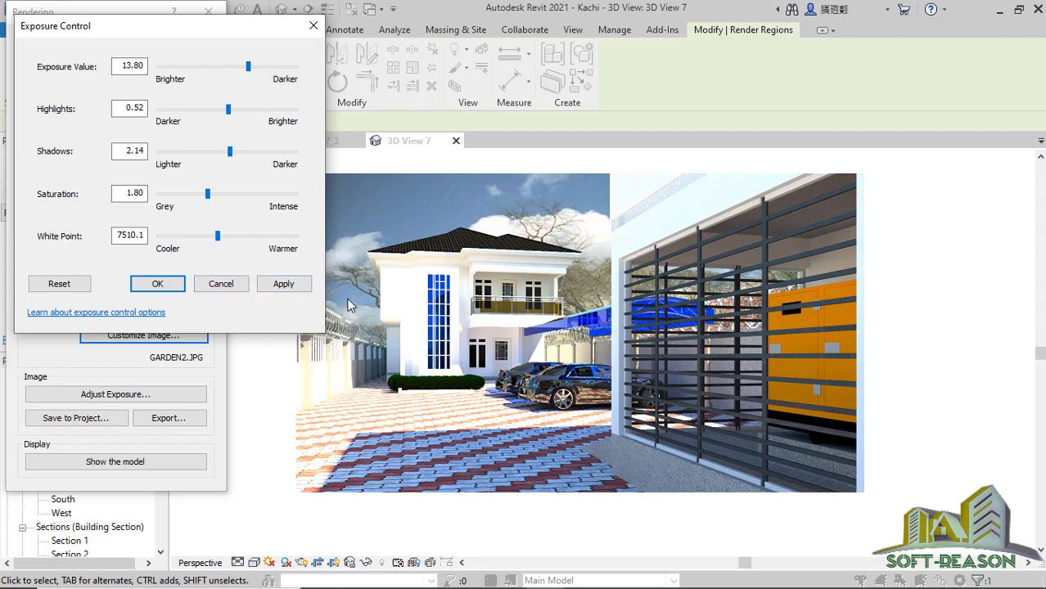
left_click(281, 285)
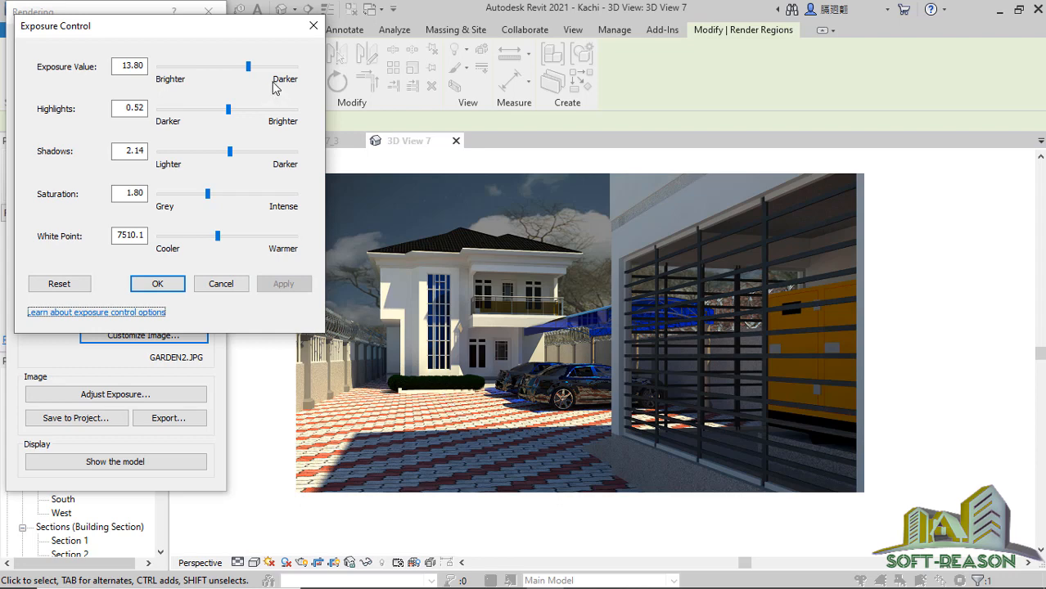
left_click_drag(248, 66, 240, 68)
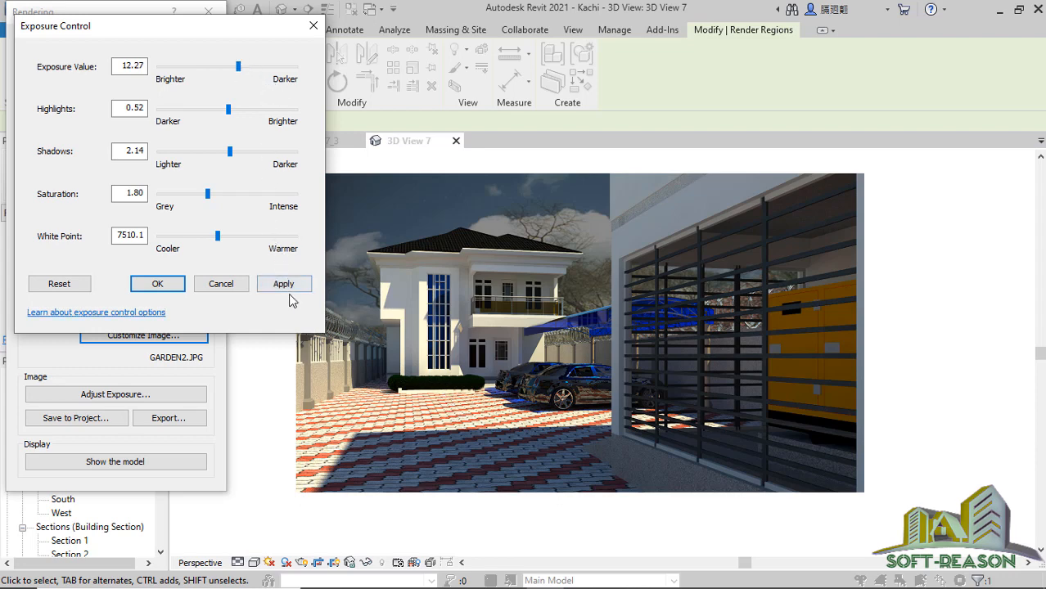
left_click(284, 289)
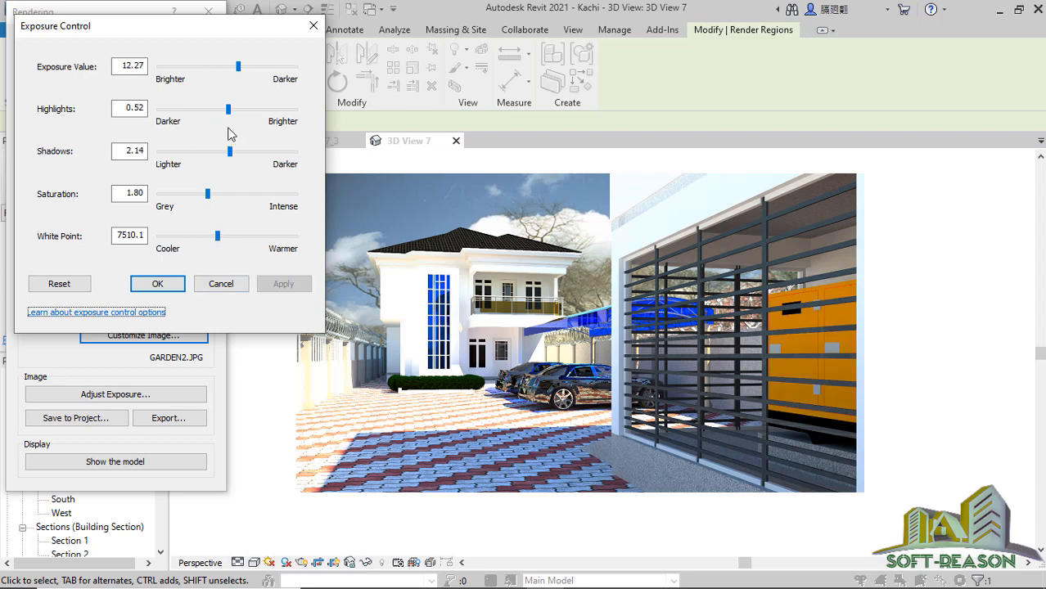
Try Highlights values of 0.70 and 0.33 on the rendered image, applying each one
left_click_drag(229, 108, 254, 109)
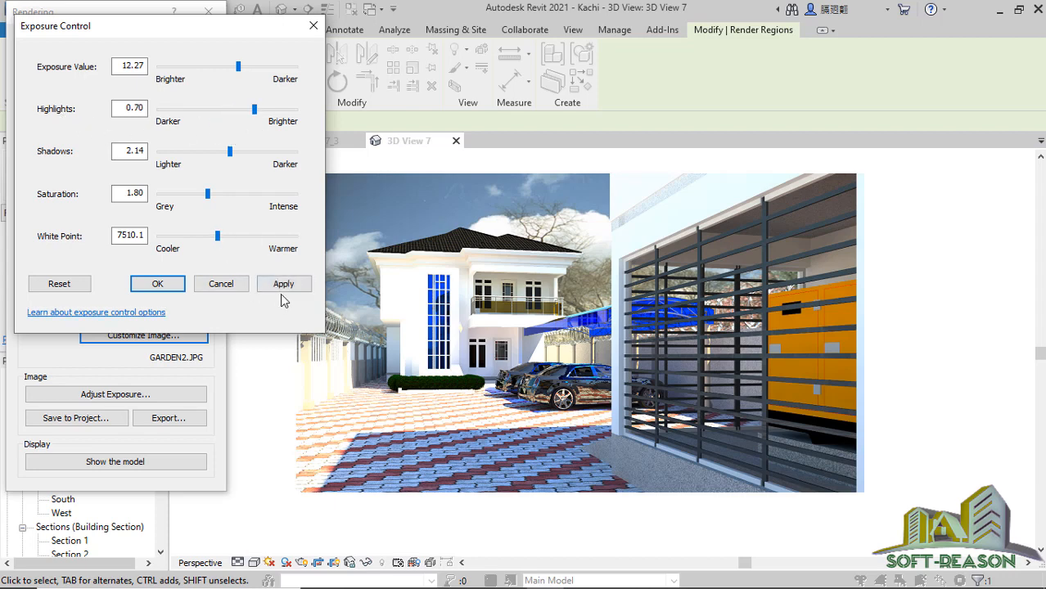
left_click(281, 294)
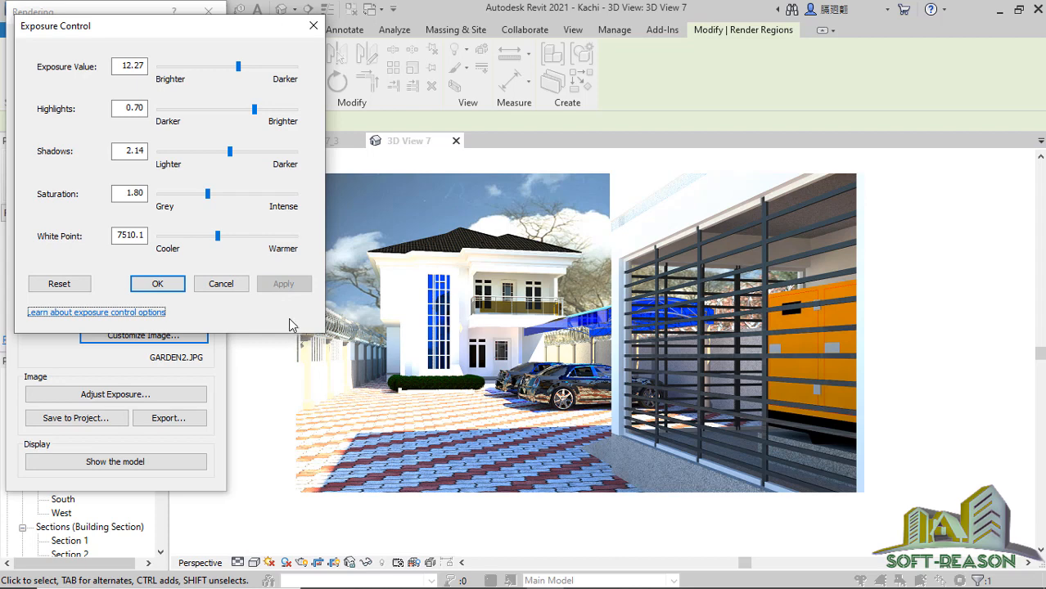
left_click_drag(254, 109, 204, 109)
left_click(281, 285)
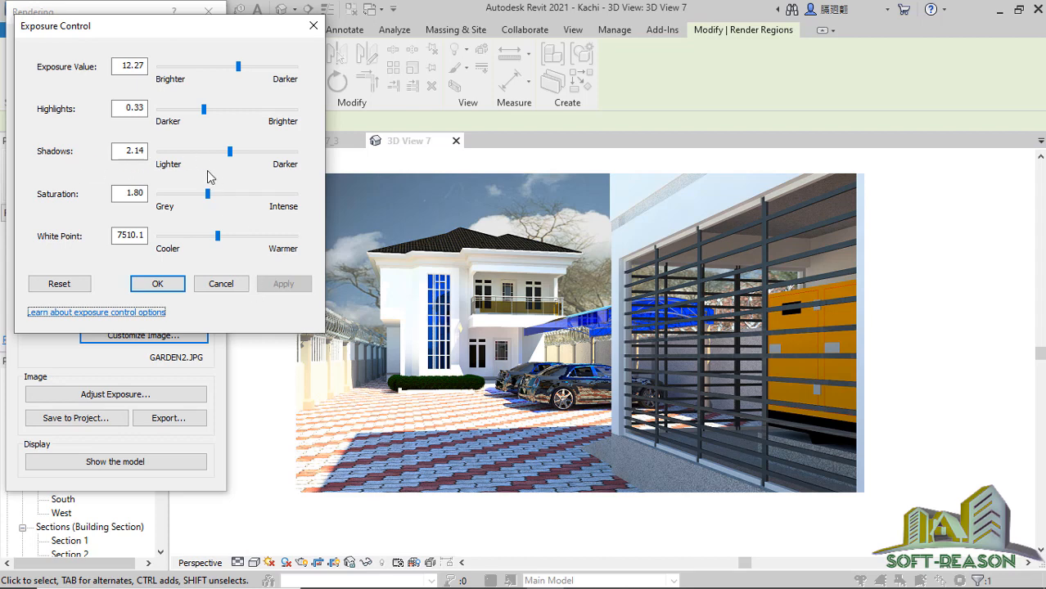
Try Shadows at 1.28 and Saturation at 2.75 on the rendered image, applying each change
left_click_drag(230, 154, 199, 156)
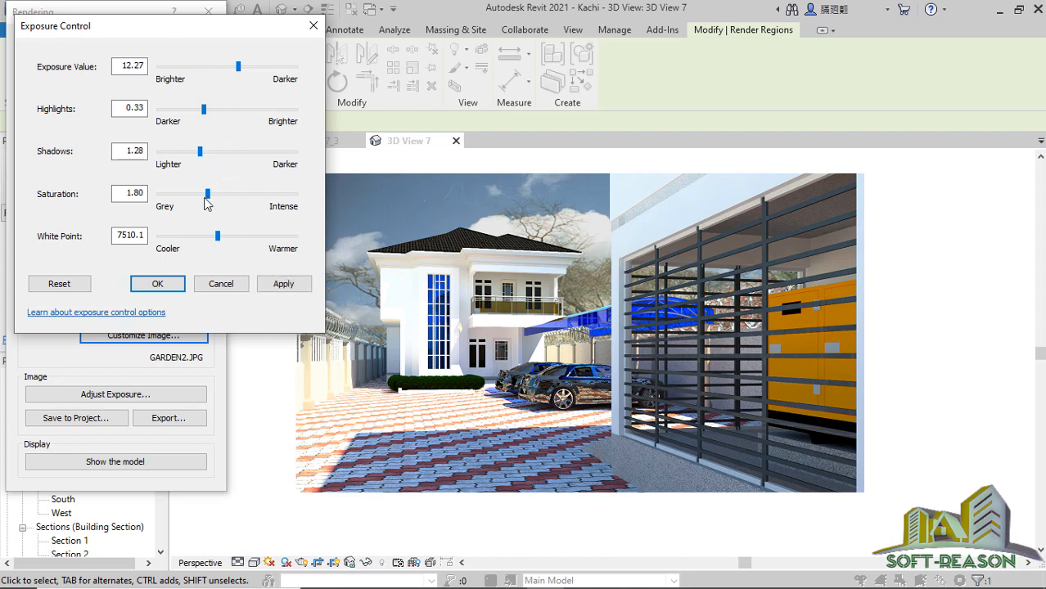
left_click(284, 291)
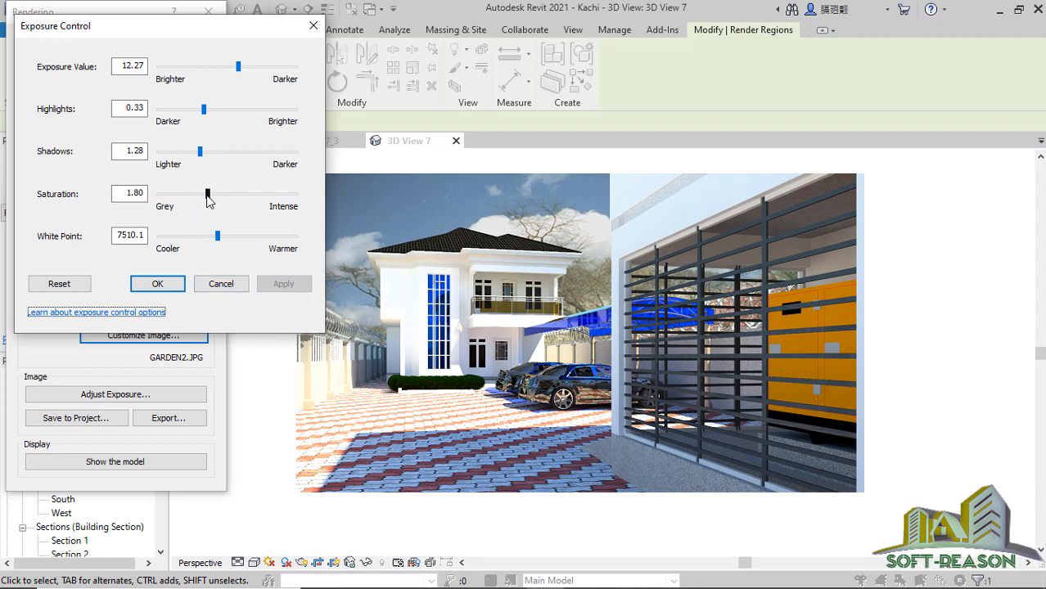
left_click_drag(208, 199, 241, 232)
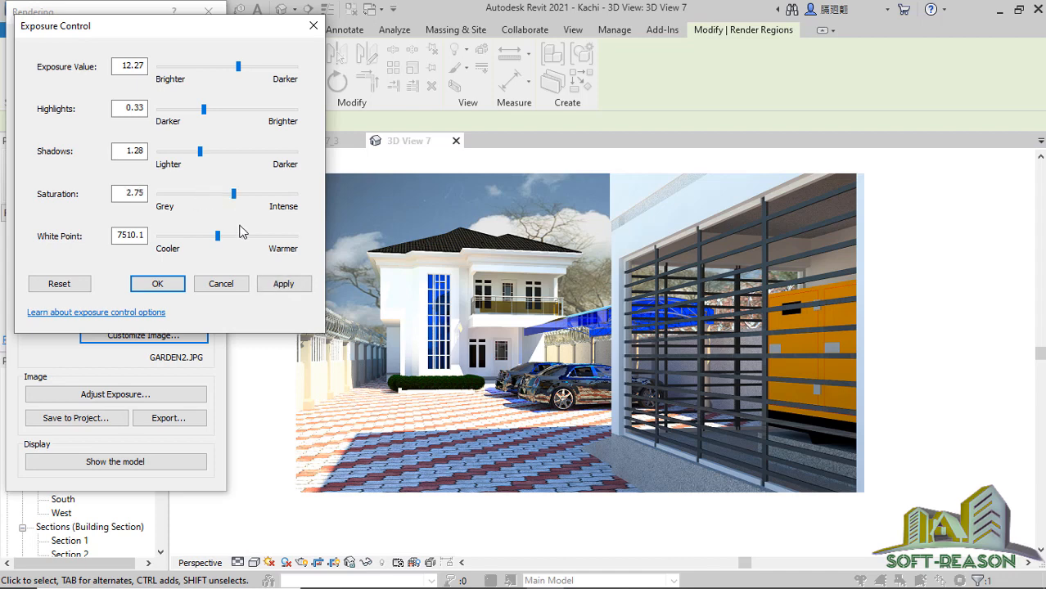
left_click(282, 286)
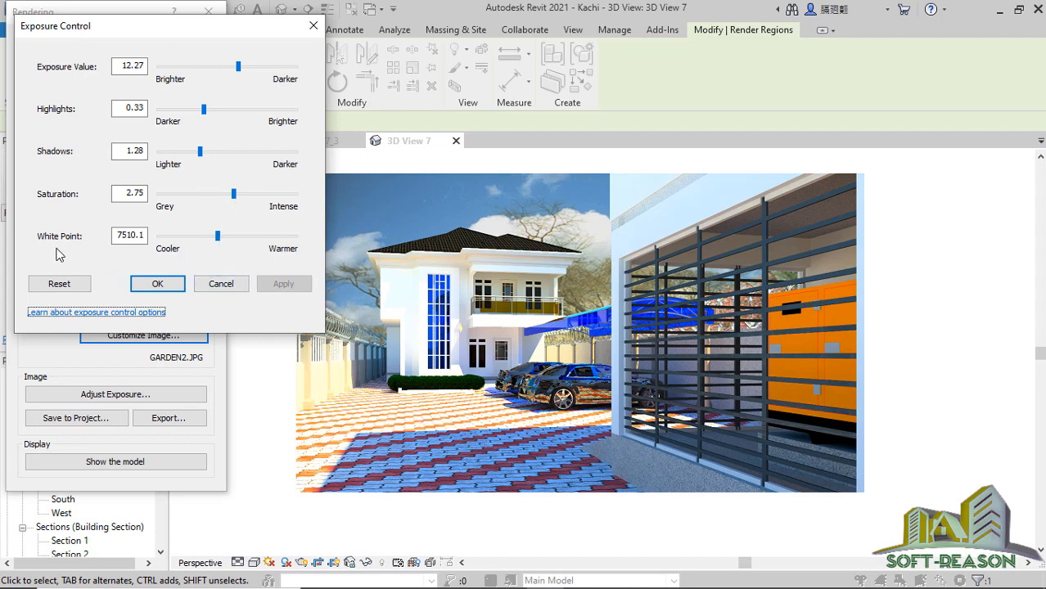
Try a cooler White Point of 5656.2 and a warmer one of 8919.1 on the rendered image
left_click_drag(218, 236, 198, 252)
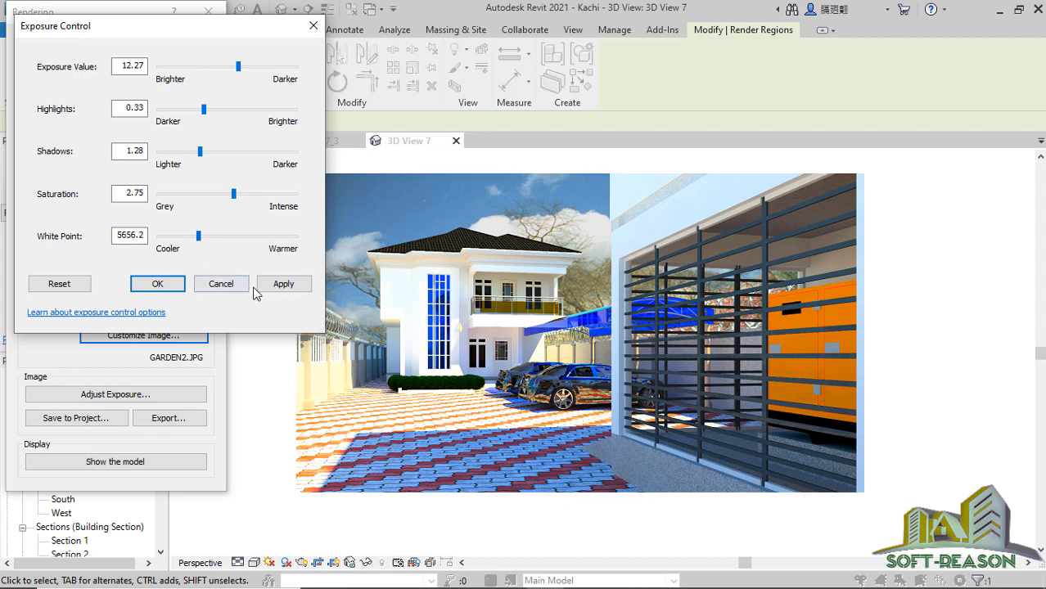
left_click(284, 285)
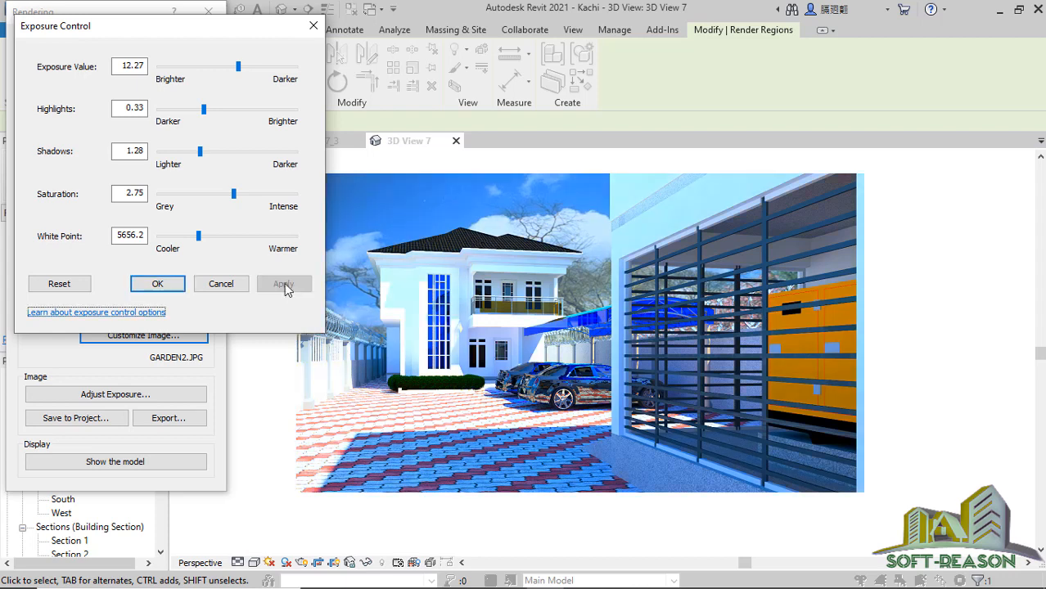
left_click_drag(199, 237, 229, 253)
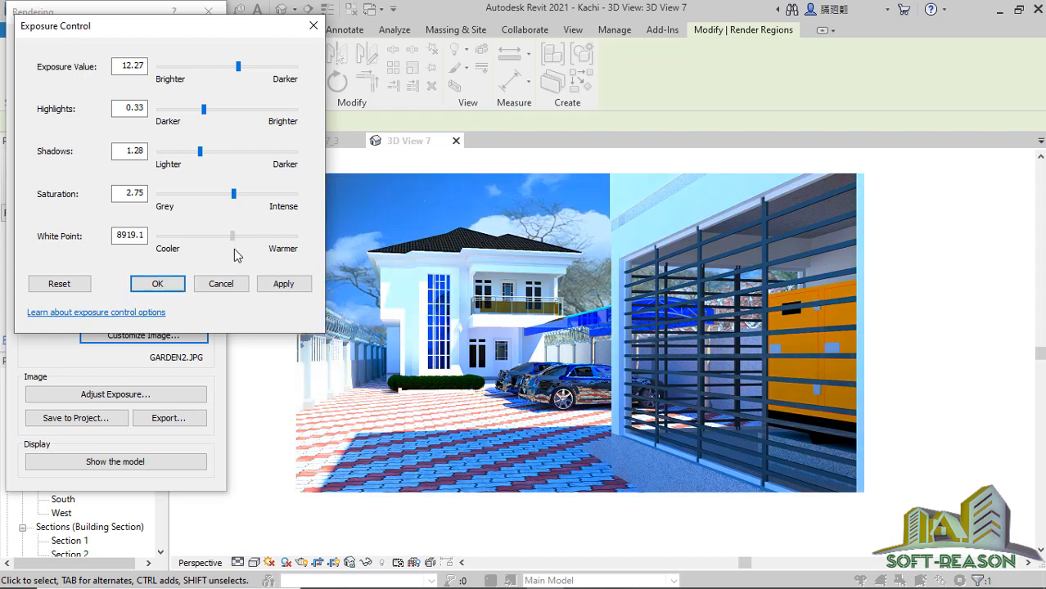
left_click(280, 286)
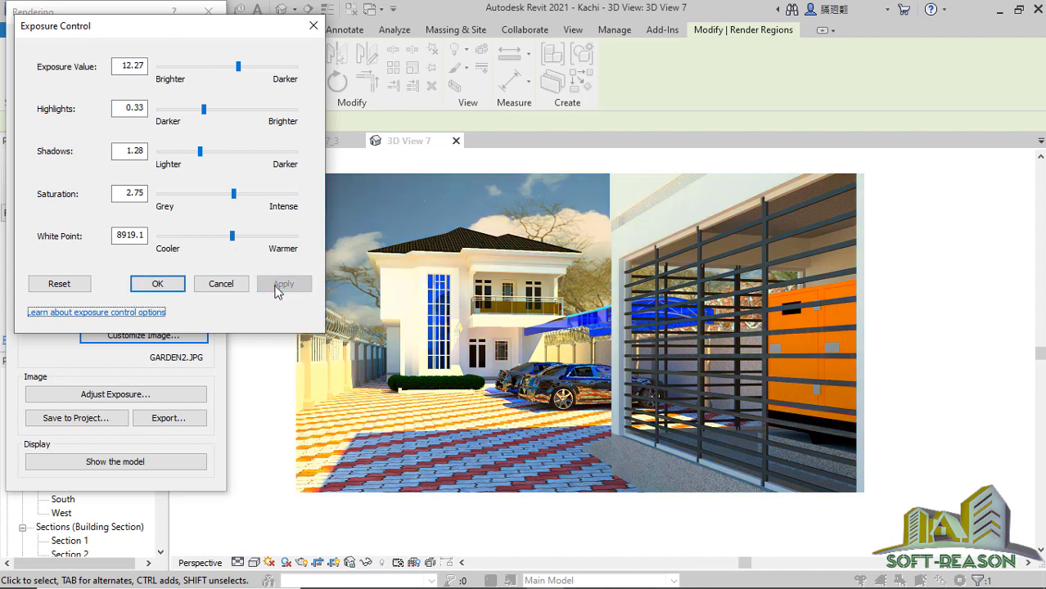
Set White Point to 7880.9, Saturation to 2.28, Shadows to 1.79 and Highlights to 0.41, and apply them to the rendering
left_click_drag(233, 237, 221, 236)
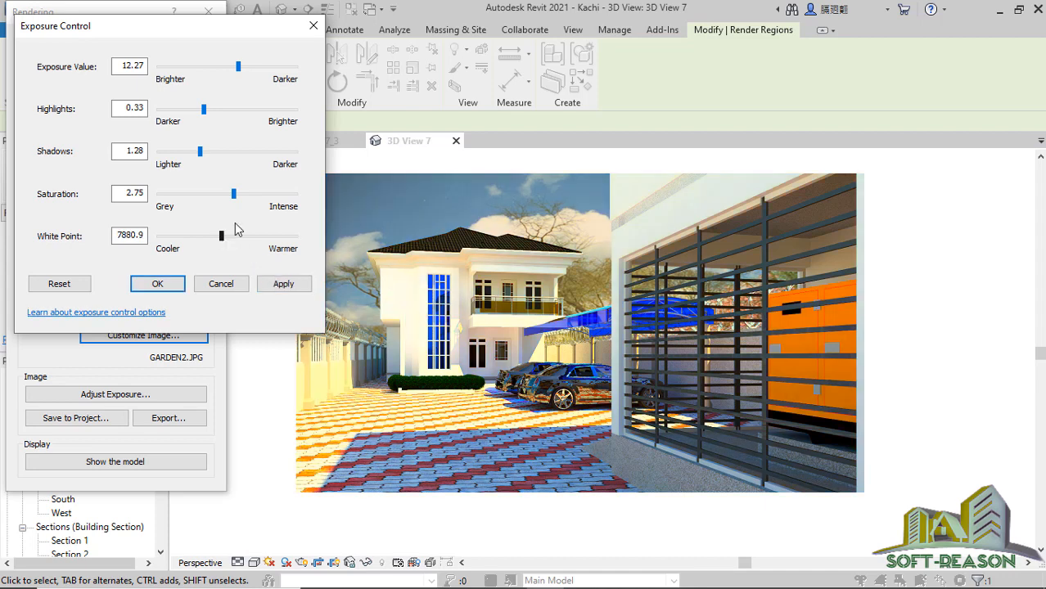
left_click_drag(224, 194, 220, 194)
left_click_drag(202, 159, 217, 155)
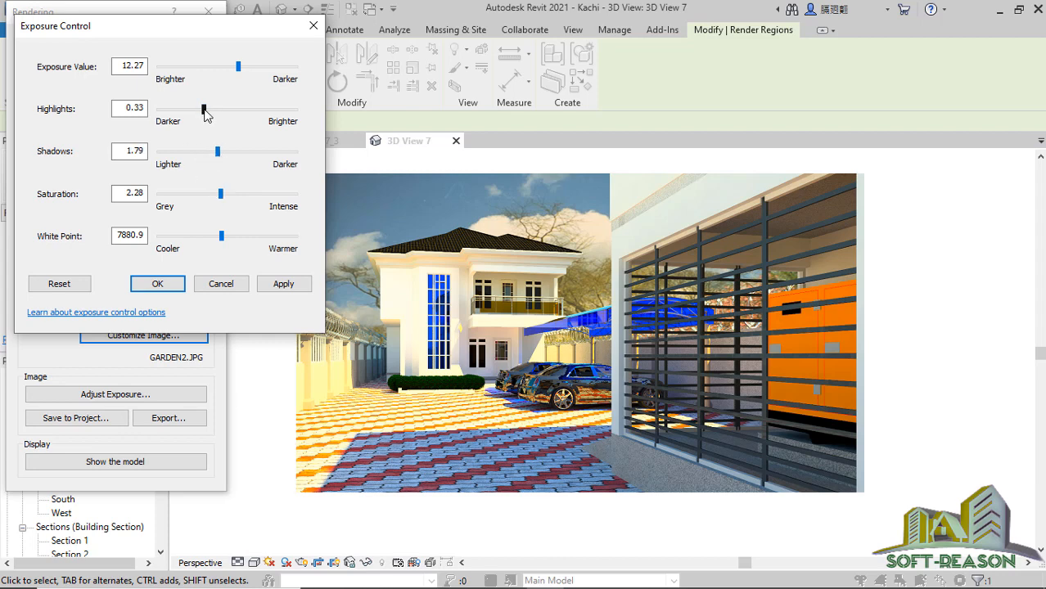
left_click_drag(205, 112, 216, 110)
left_click(284, 283)
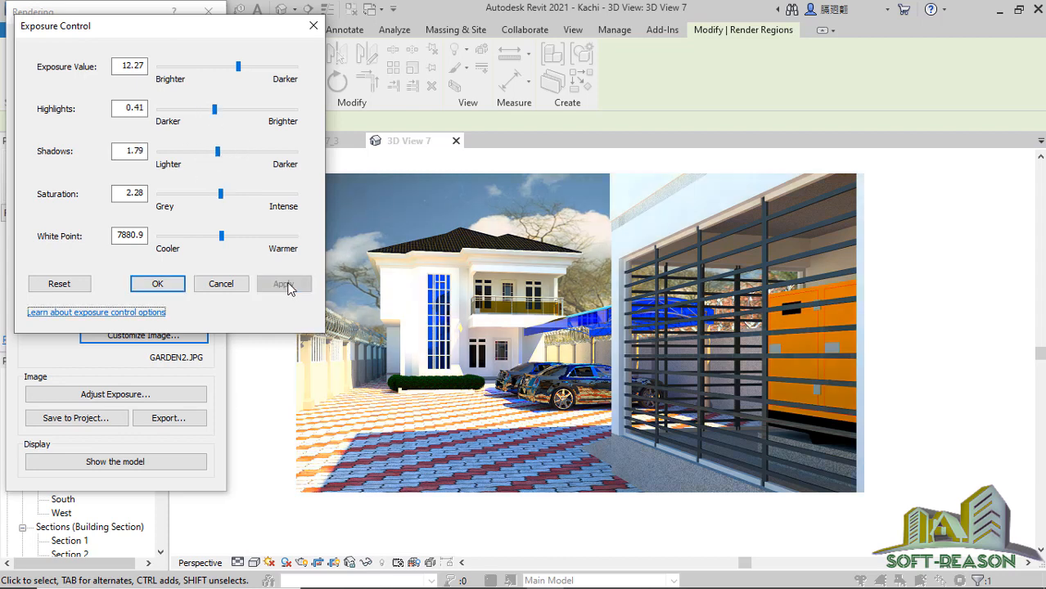
Accept the exposure settings with the Exposure Value at 12.27, and switch the view from the rendering to the model
left_click(239, 66)
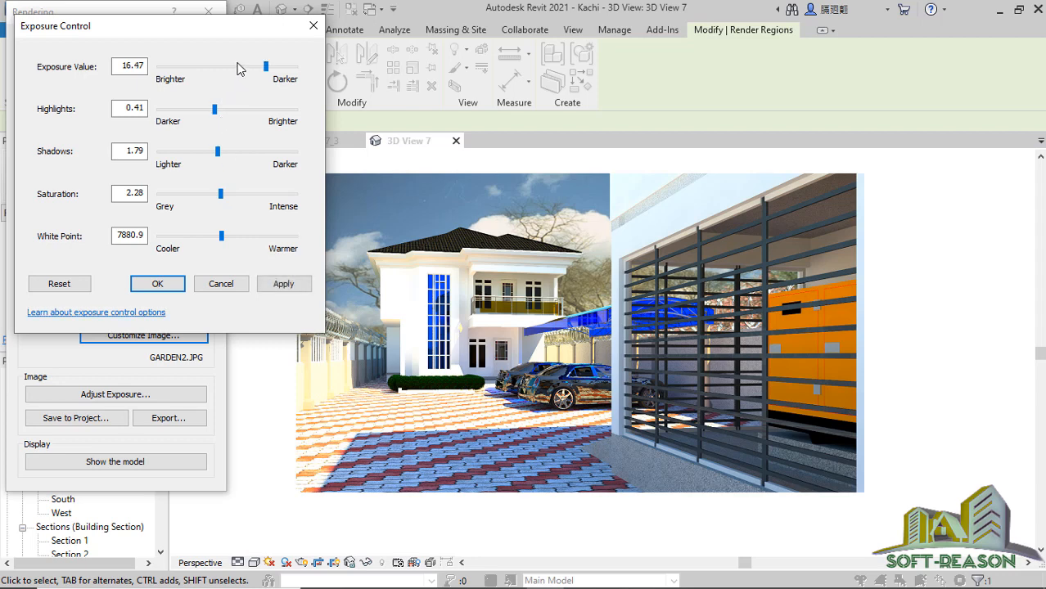
left_click(236, 66)
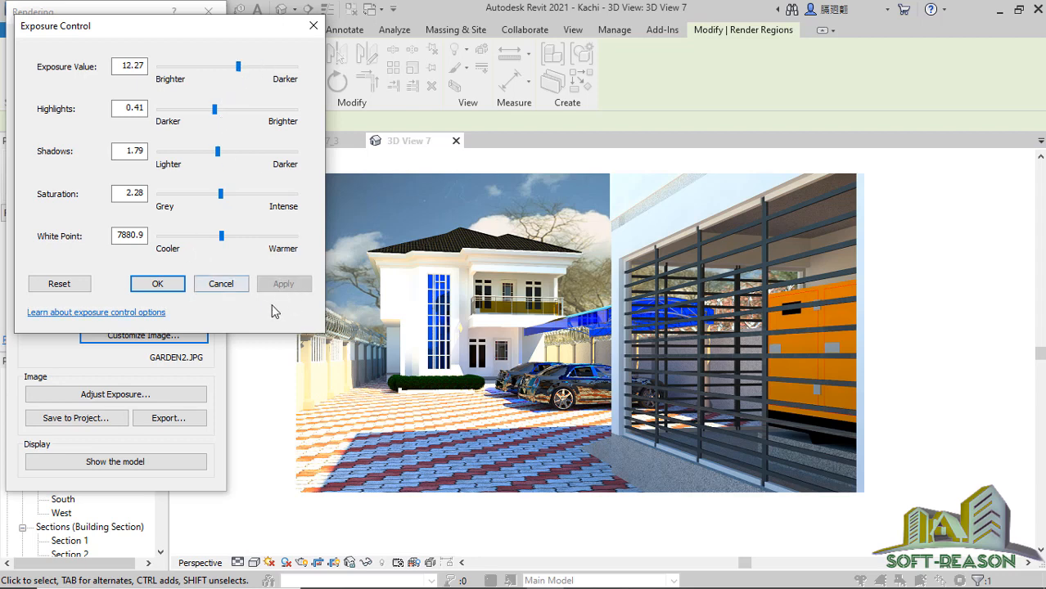
left_click(155, 287)
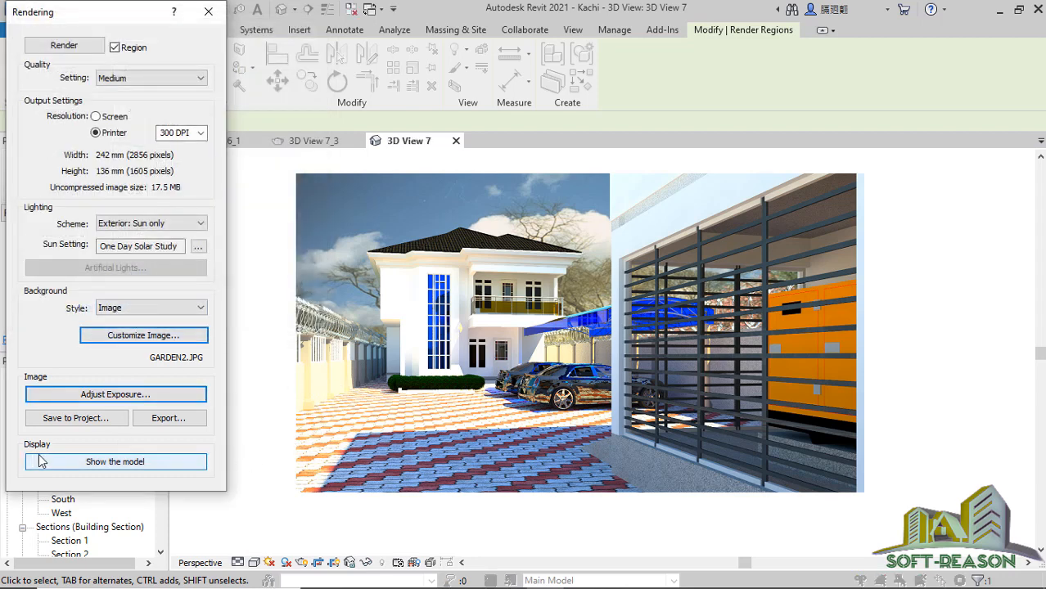
left_click(115, 462)
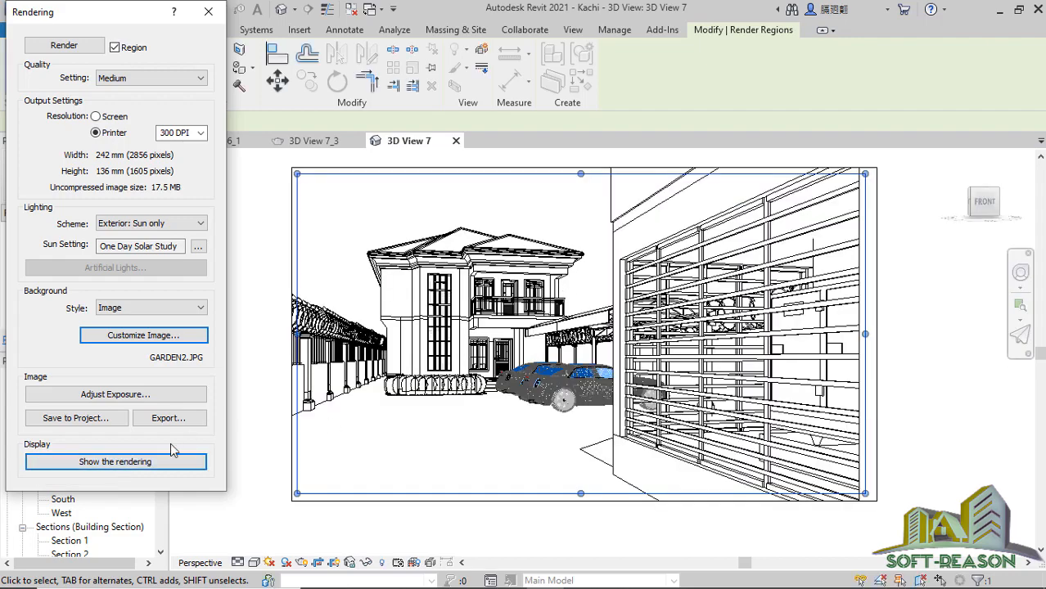
left_click(146, 463)
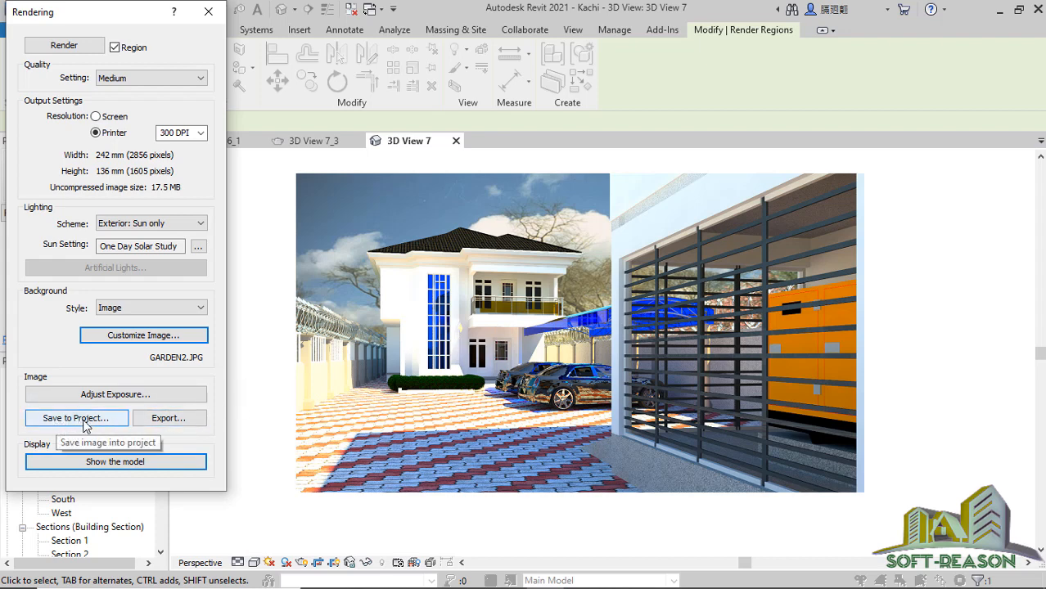
left_click(166, 418)
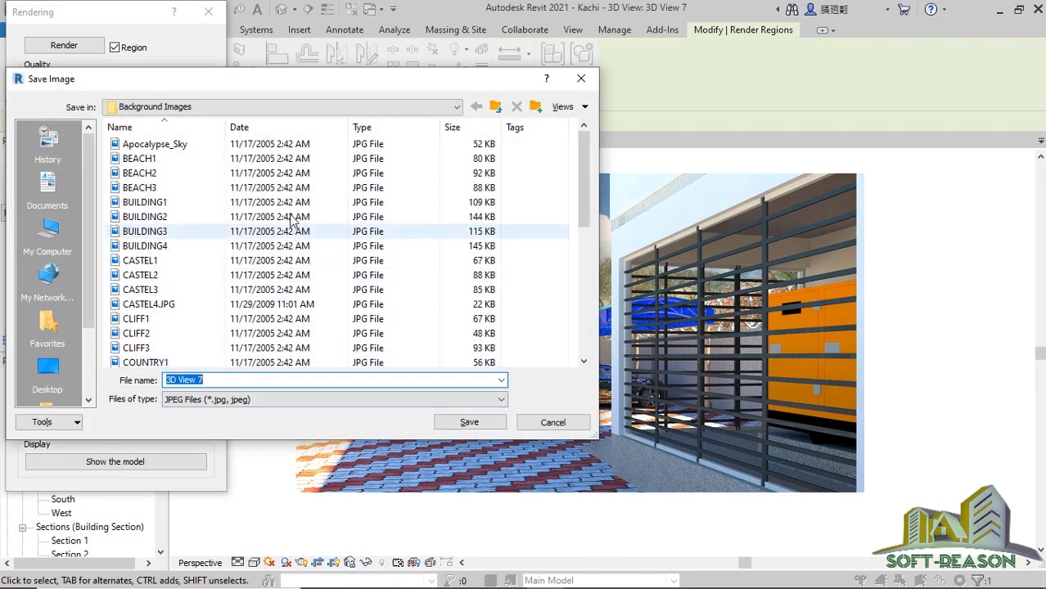
left_click(47, 188)
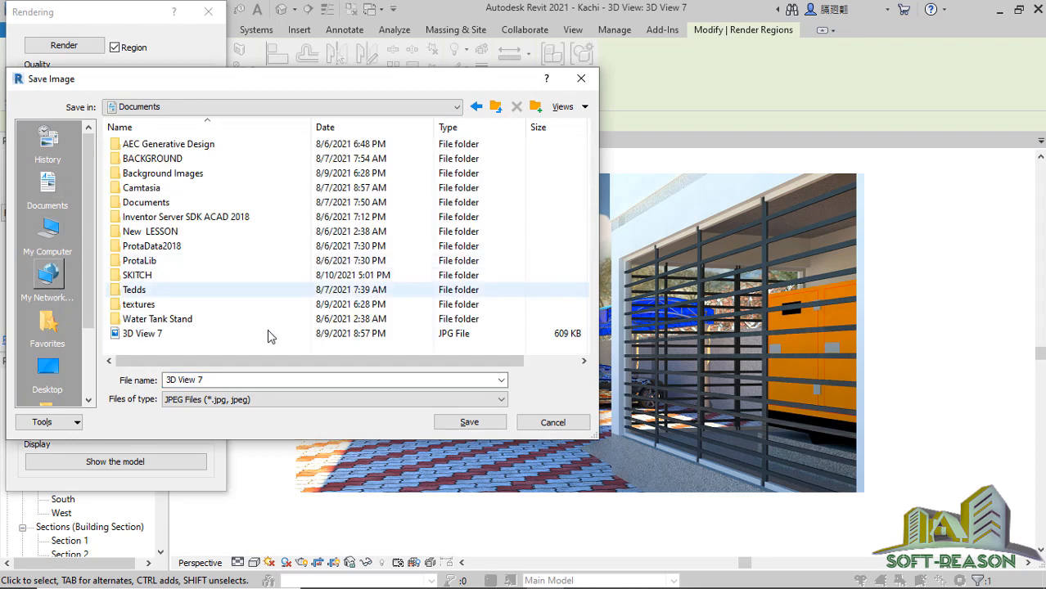
left_click(201, 380)
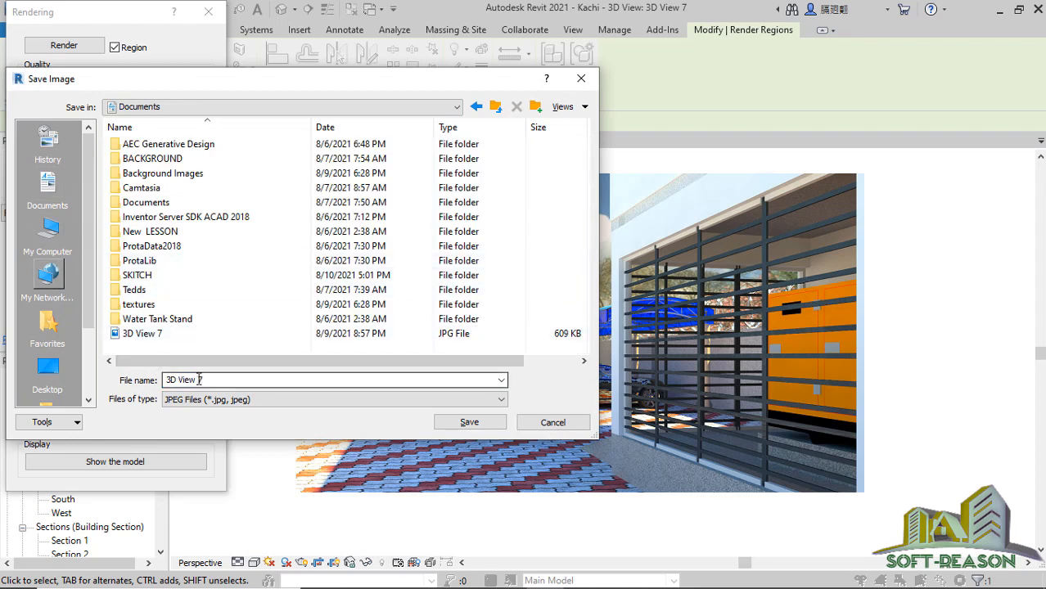
left_click(552, 422)
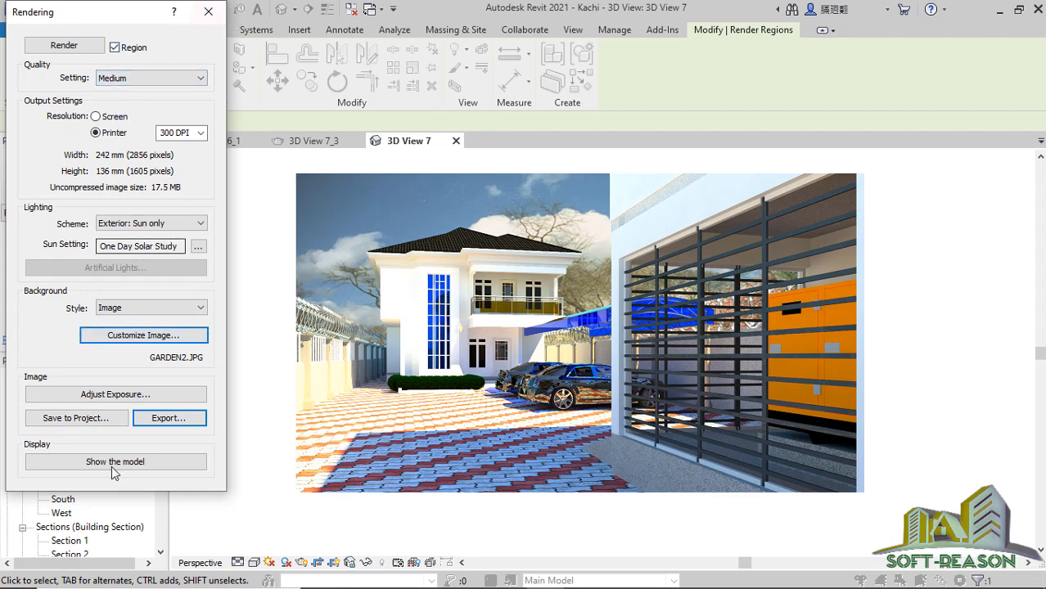
Close the rendering settings and switch to the saved rendering 3D View 7_3
left_click(211, 15)
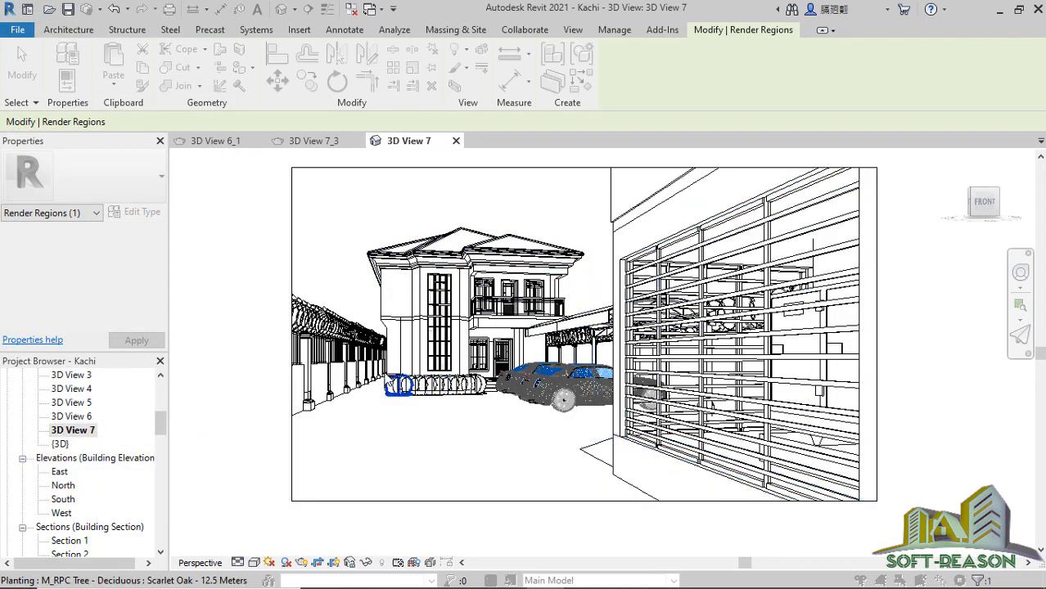
left_click(327, 225)
left_click(301, 143)
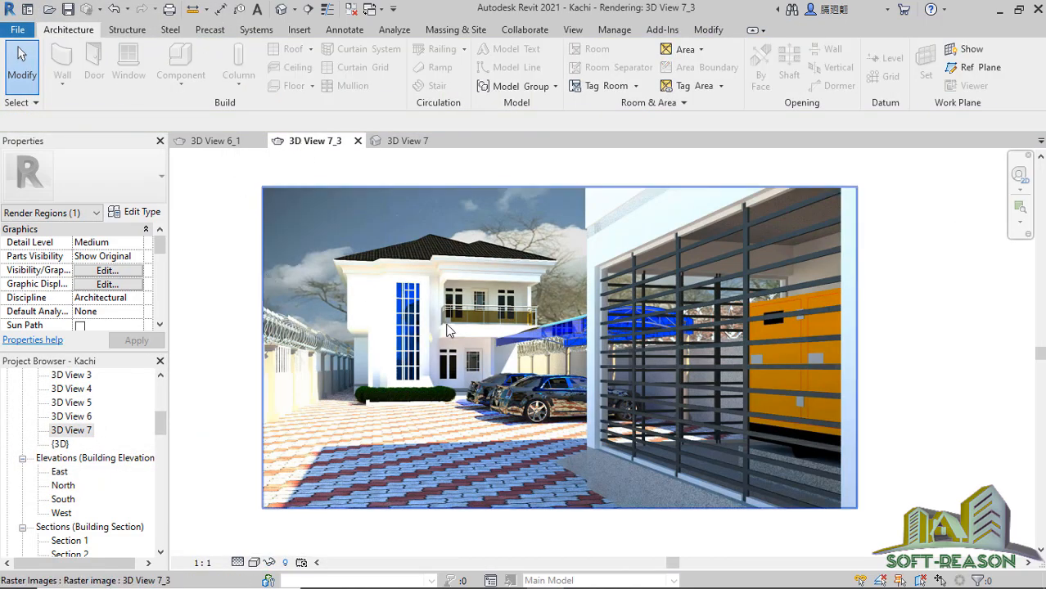
left_click(597, 360)
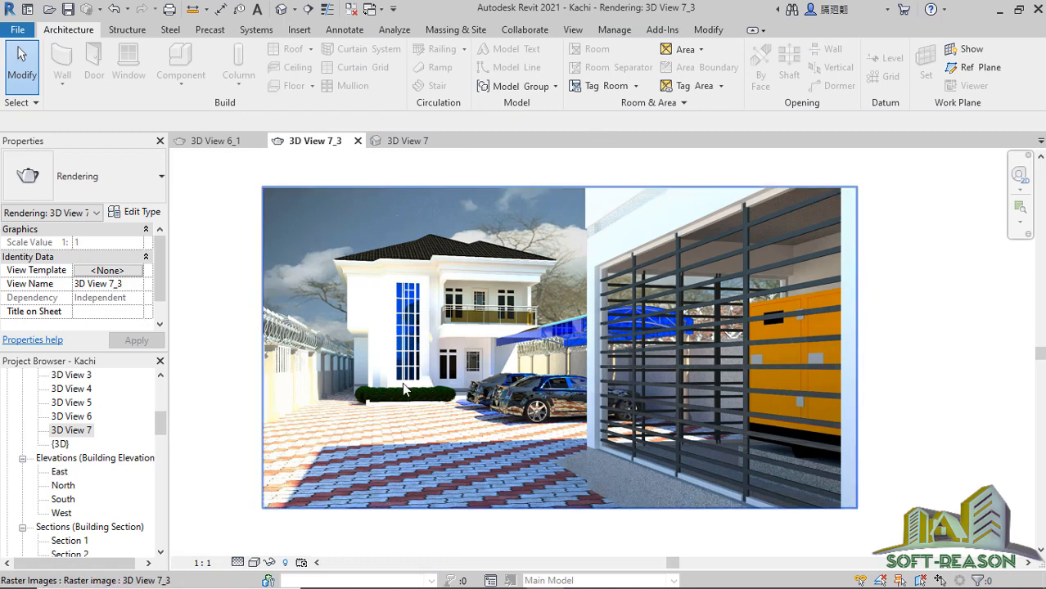
Examine the saved rendering 3D View 6_1, and return to 3D View 7_3 to inspect the house, cars and paving
left_click(216, 141)
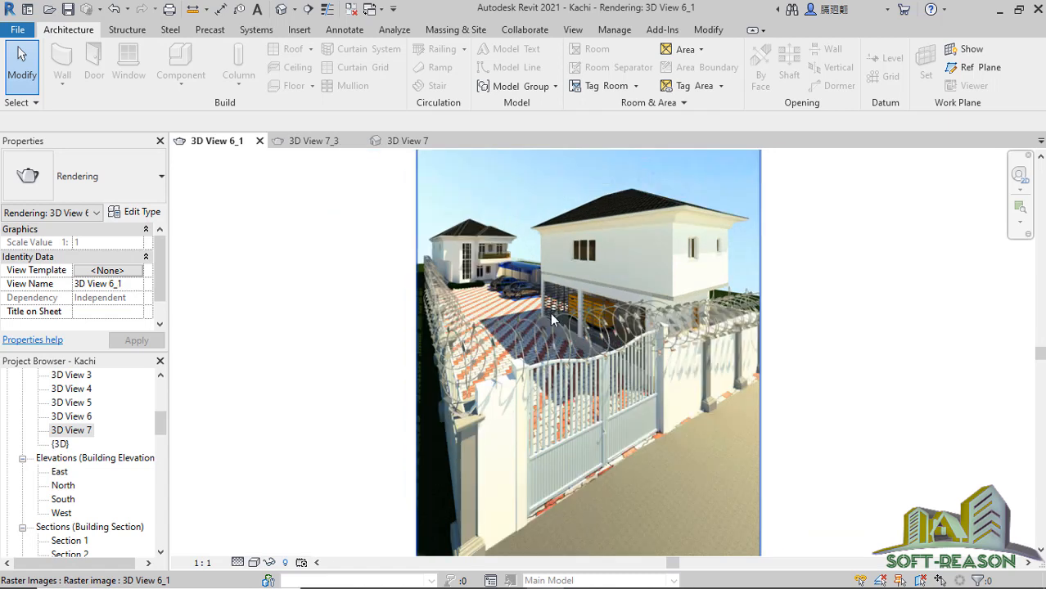
scroll(401, 378, "down", 2)
scroll(481, 352, "up", 1)
scroll(483, 358, "up", 1)
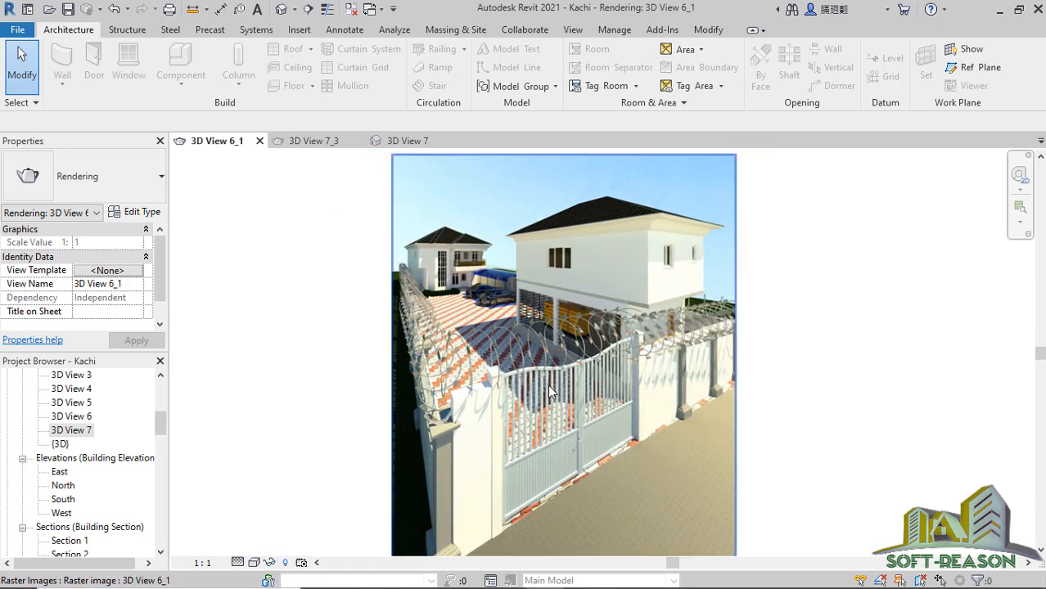
left_click(313, 141)
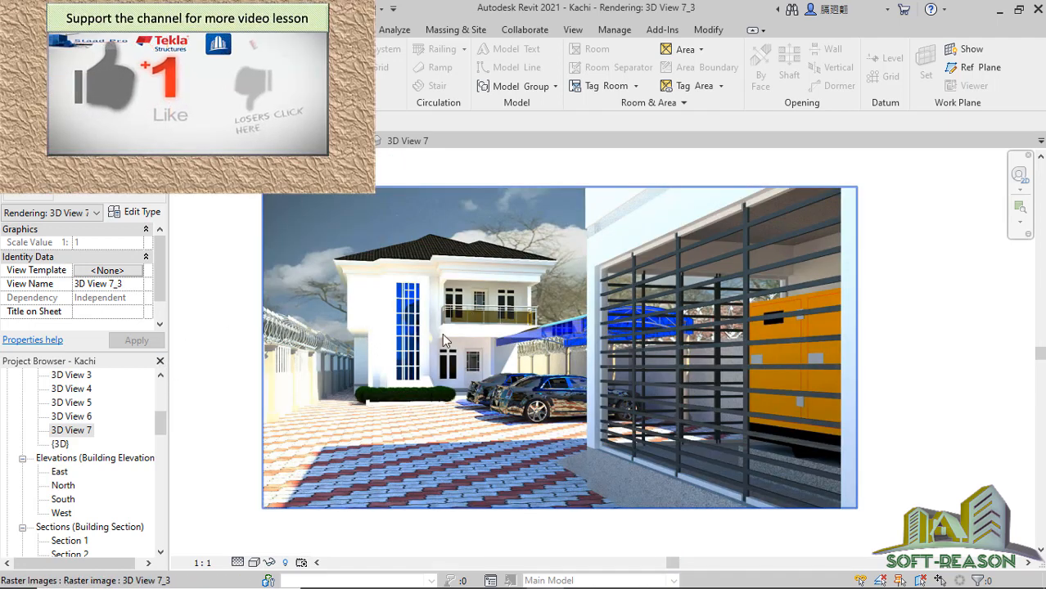
scroll(470, 390, "down", 2)
scroll(484, 369, "up", 2)
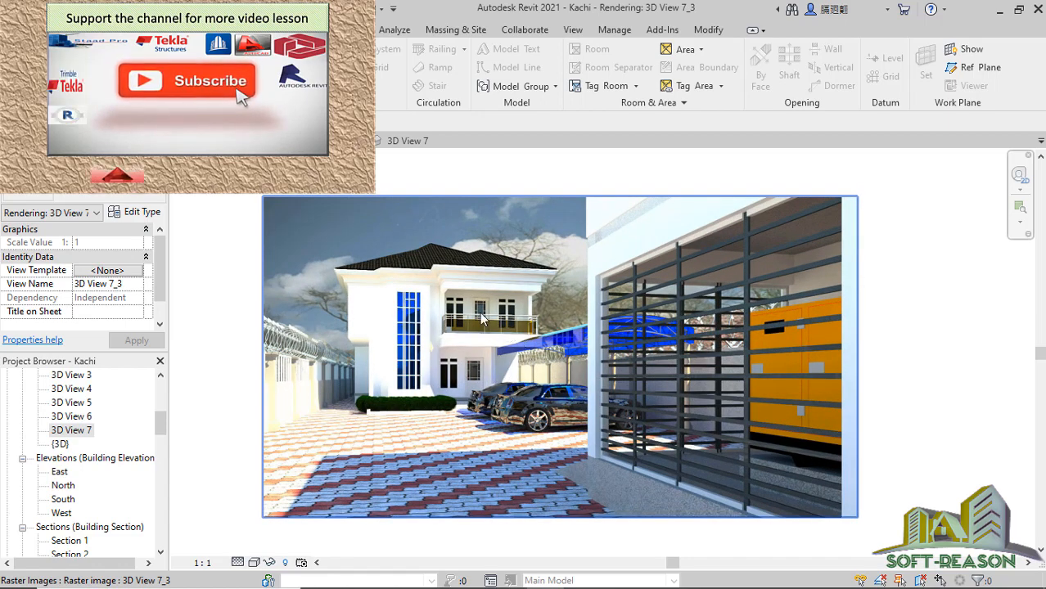
scroll(351, 373, "down", 1)
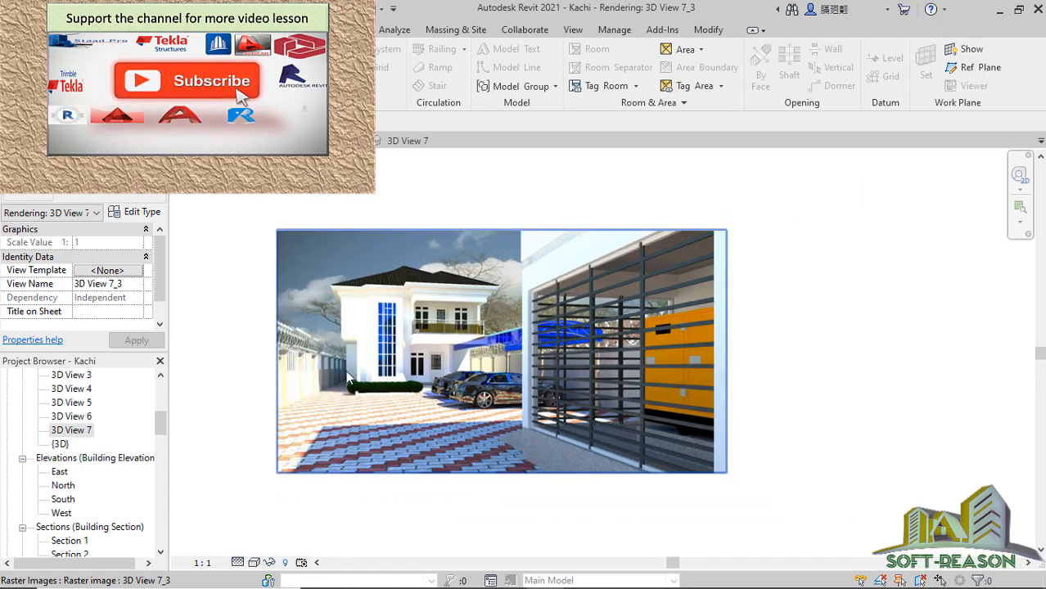
scroll(391, 372, "down", 1)
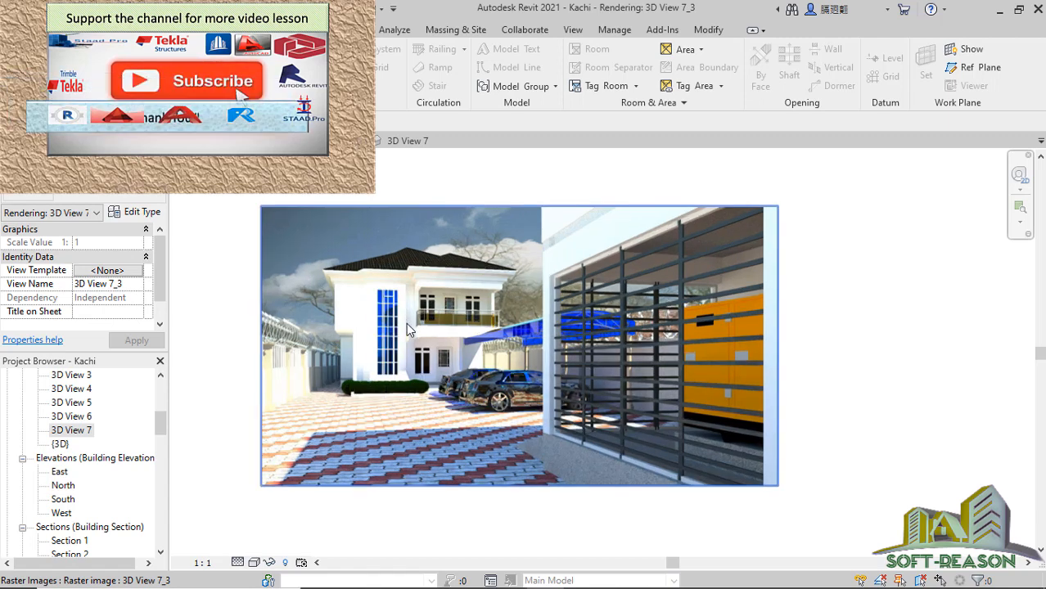